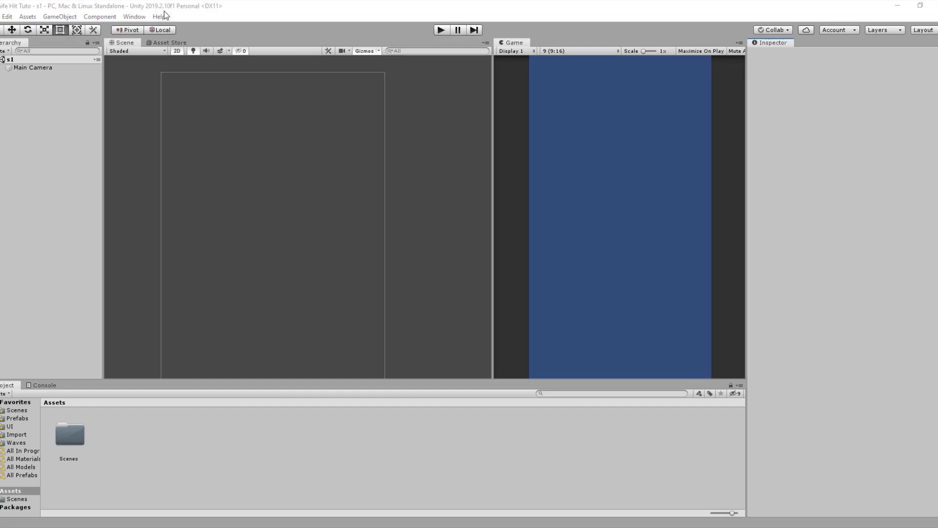
# Switch the project's build platform to Android in Build Settings, then close the window.
pyautogui.click(897, 6)
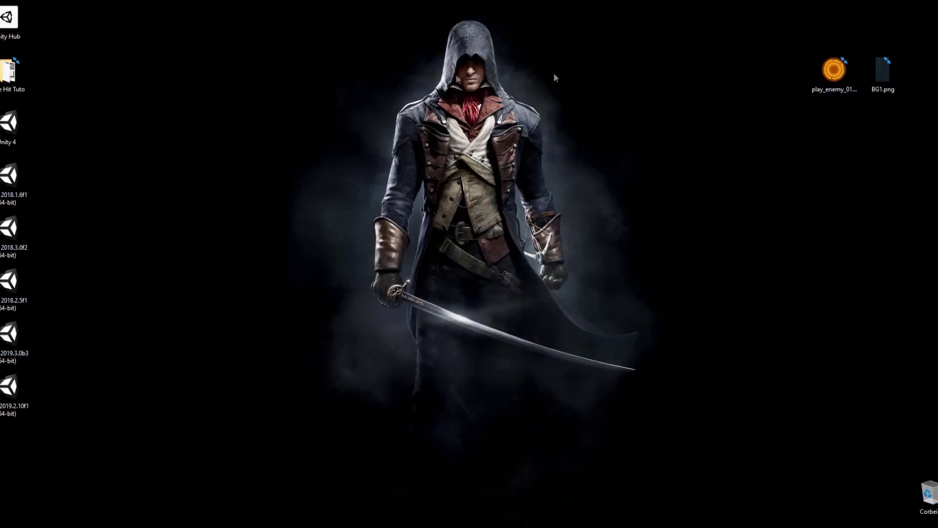
pyautogui.moveTo(40, 169); pyautogui.dragTo(2, 404)
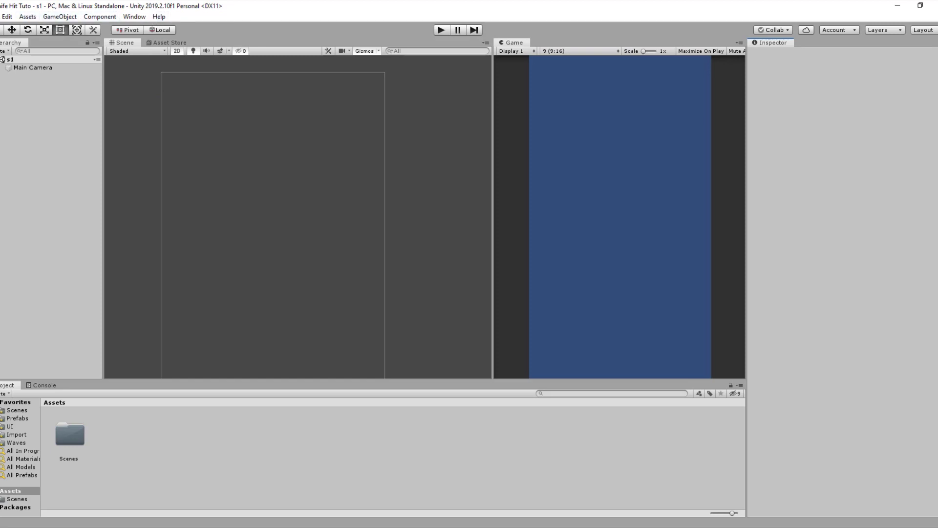
pyautogui.click(1, 16)
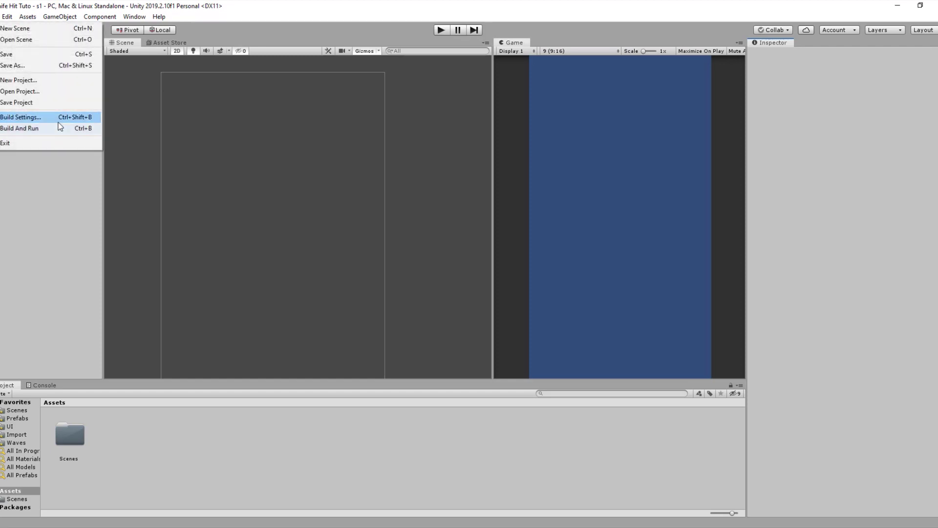
pyautogui.click(30, 117)
pyautogui.click(288, 264)
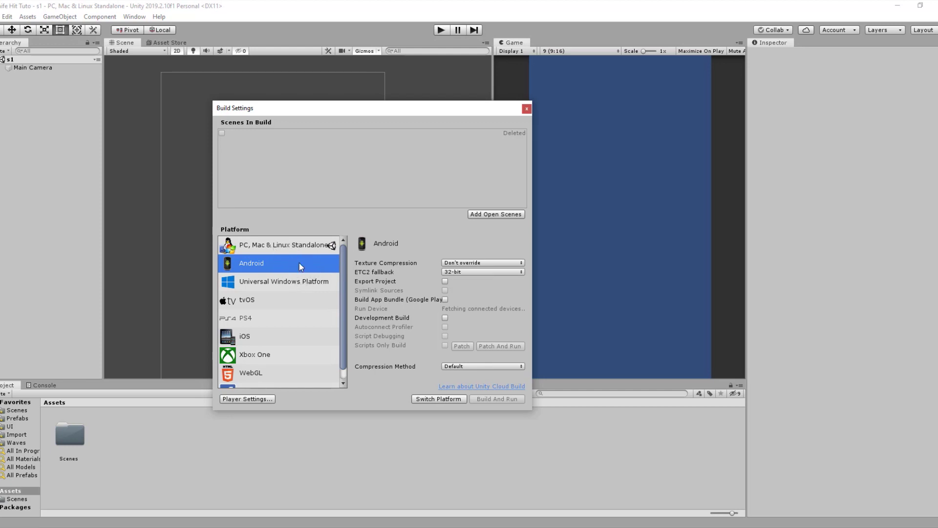
pyautogui.click(324, 245)
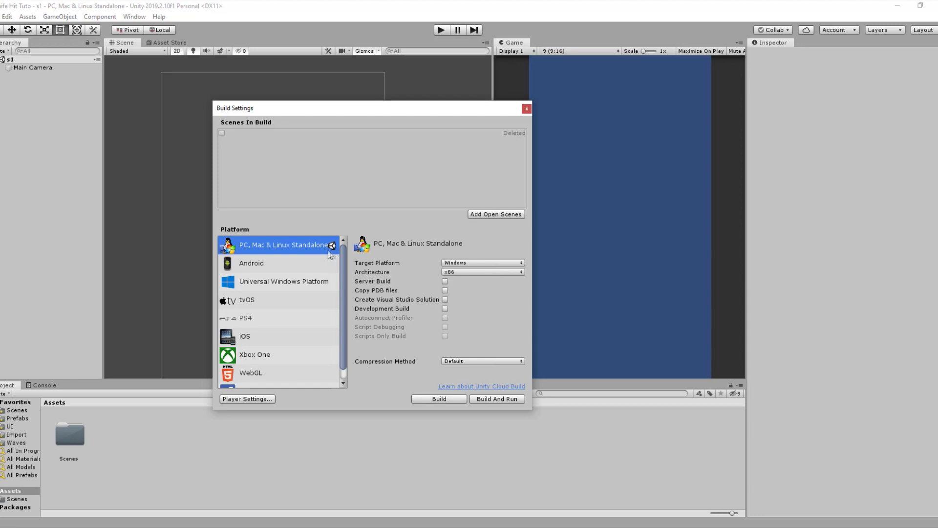
pyautogui.click(308, 268)
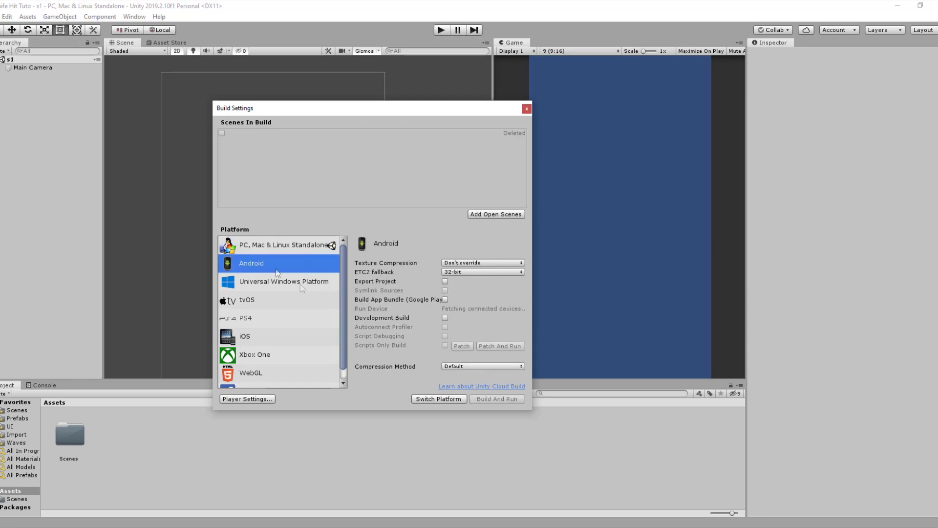
pyautogui.click(435, 399)
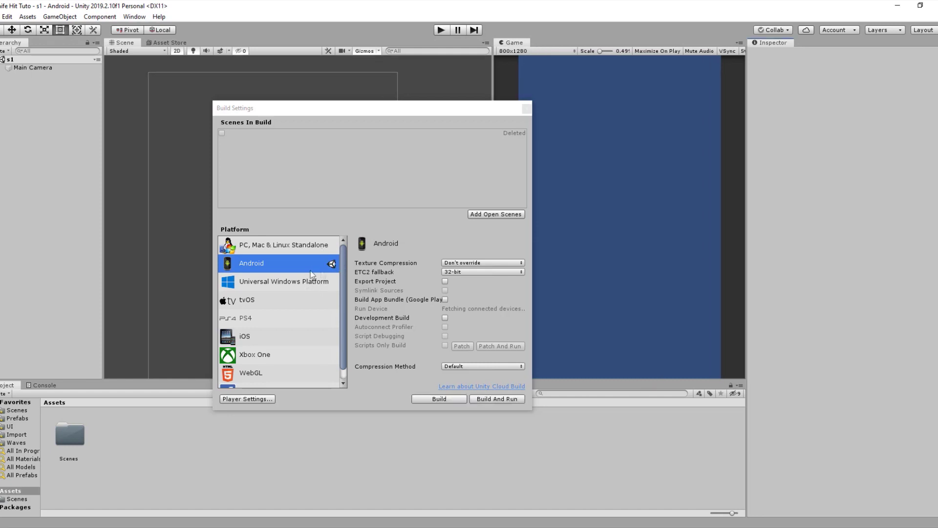
pyautogui.click(527, 109)
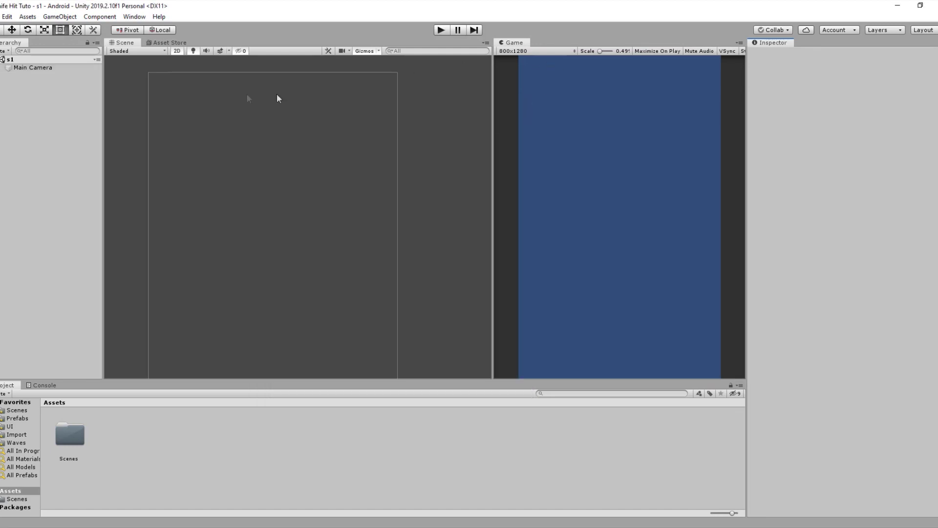
# Add a custom Game view size named MyPhone of type Aspect Ratio.
pyautogui.click(525, 50)
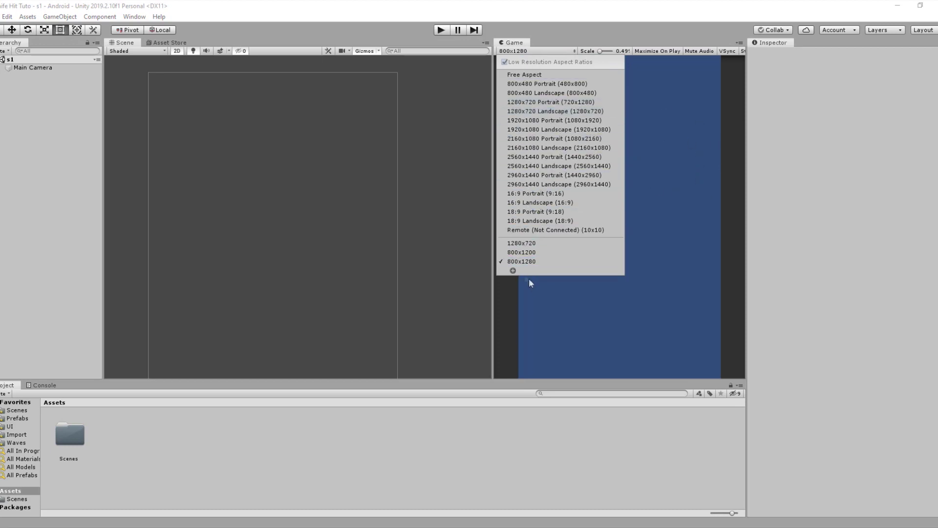
pyautogui.click(512, 270)
pyautogui.click(580, 286)
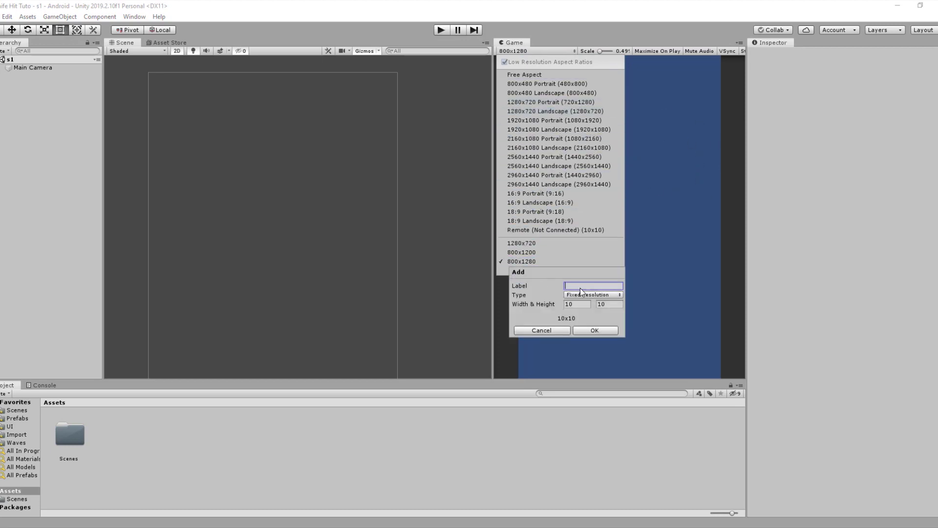
pyautogui.write('MyPhone')
pyautogui.click(587, 299)
pyautogui.click(598, 306)
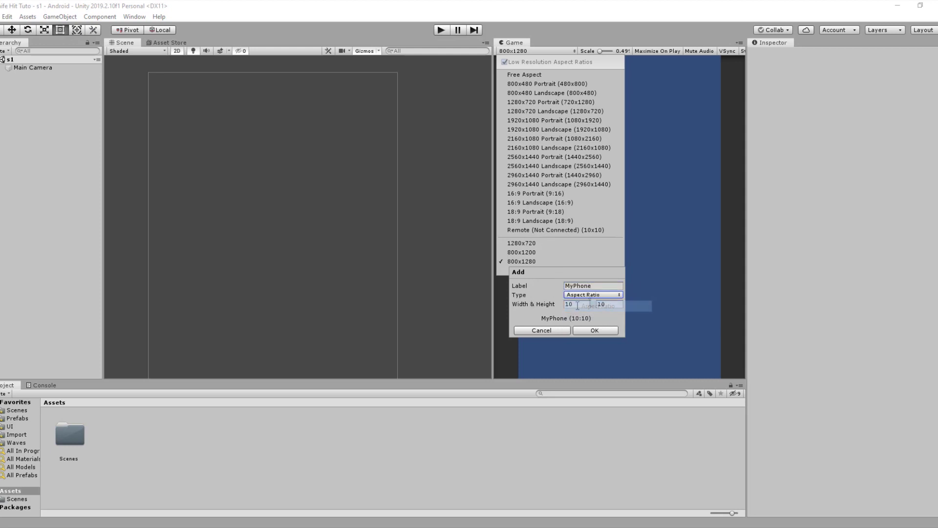
# Give MyPhone a 9:16 ratio and use it as the Game view size.
pyautogui.click(576, 304)
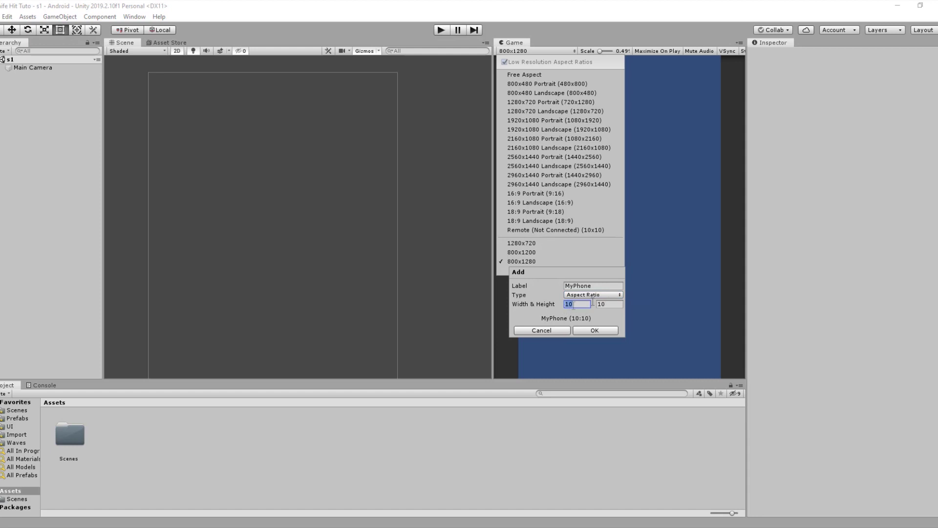
pyautogui.write('9')
pyautogui.click(610, 307)
pyautogui.write('16')
pyautogui.click(603, 330)
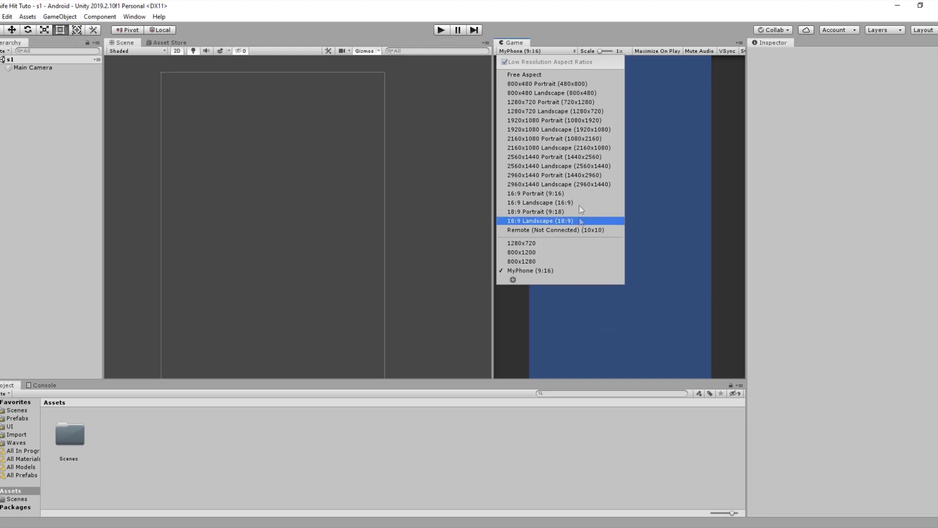
pyautogui.click(539, 251)
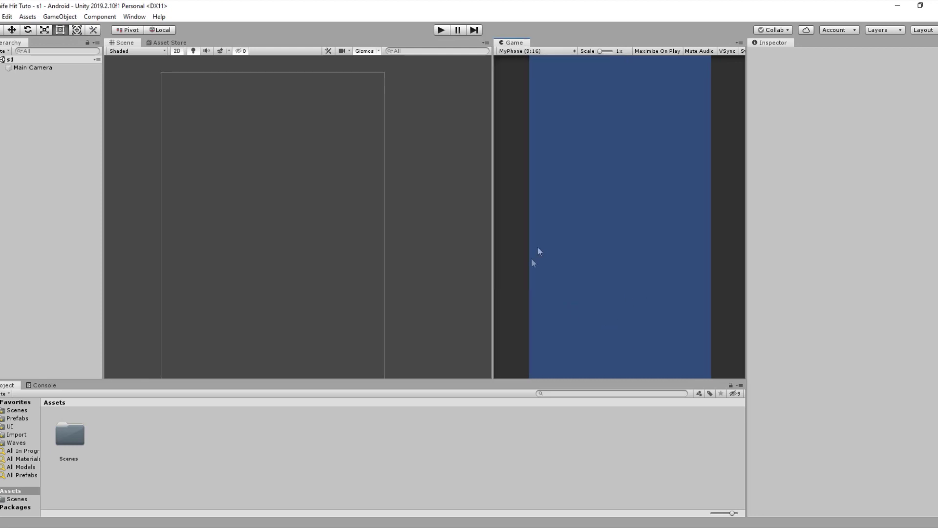
pyautogui.click(517, 51)
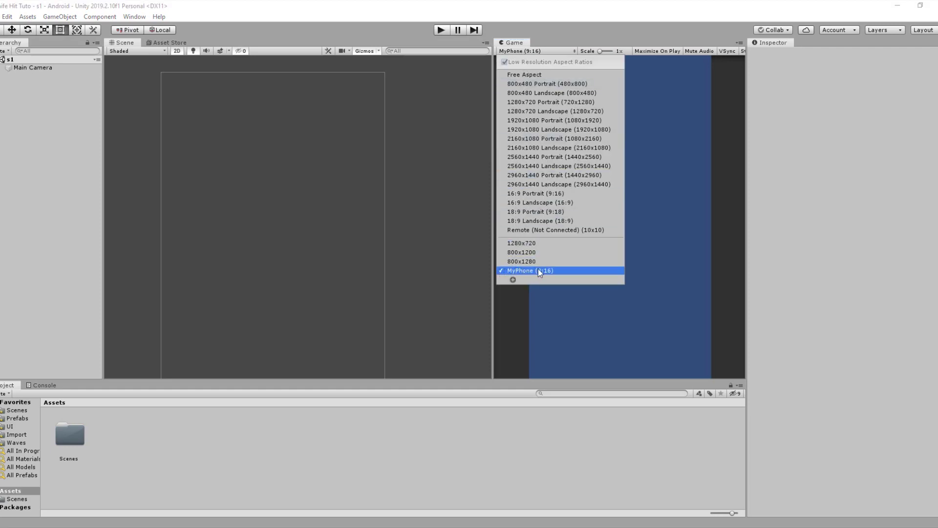
pyautogui.click(593, 300)
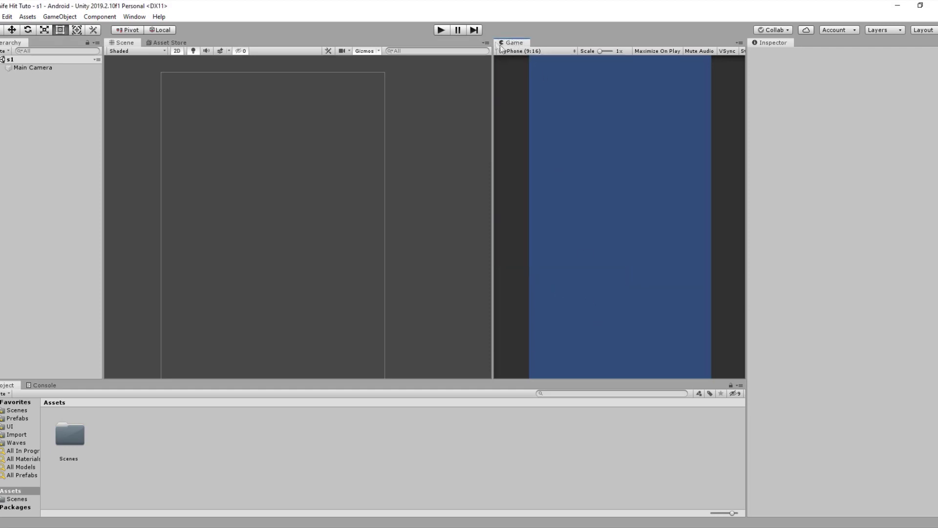
# Create a new folder named Sprites in Assets.
pyautogui.click(156, 55)
pyautogui.click(560, 192)
pyautogui.rightClick(184, 447)
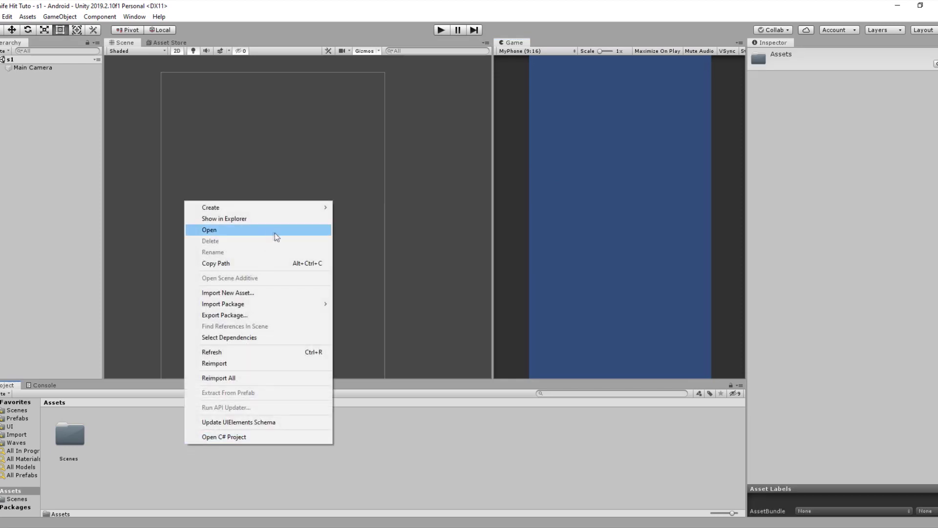
pyautogui.moveTo(291, 210)
pyautogui.click(391, 156)
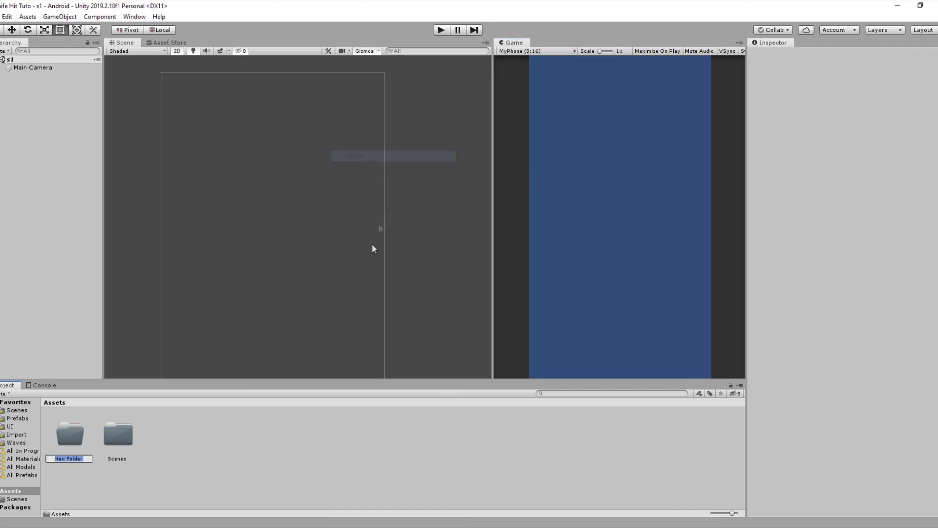
pyautogui.write('S')
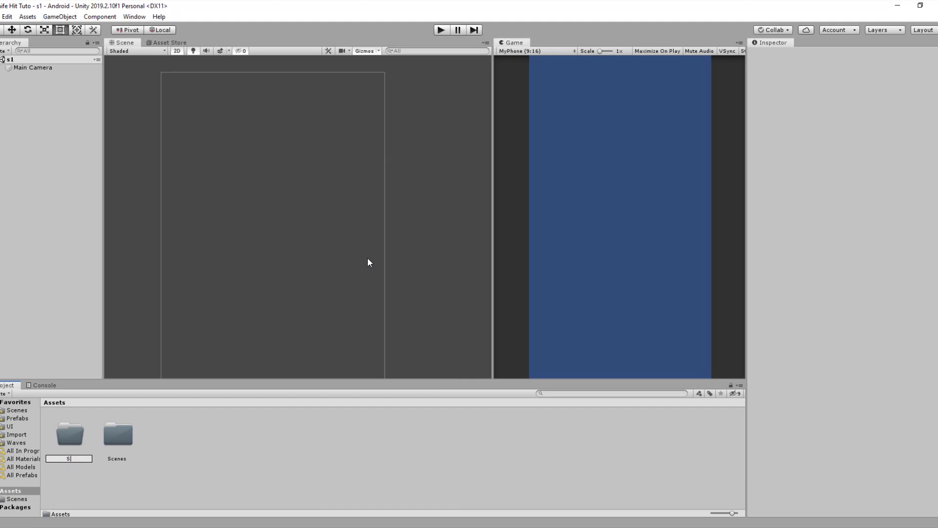
pyautogui.write('prites')
pyautogui.press('Return')
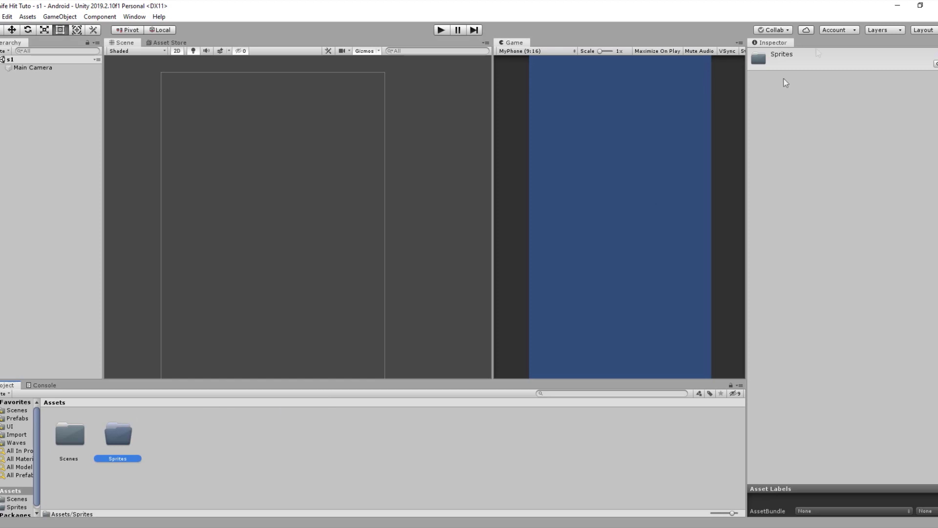
# Import BG1.png and play_enemy_01 from the desktop into the Sprites folder.
pyautogui.click(892, 10)
pyautogui.moveTo(779, 25); pyautogui.dragTo(897, 133)
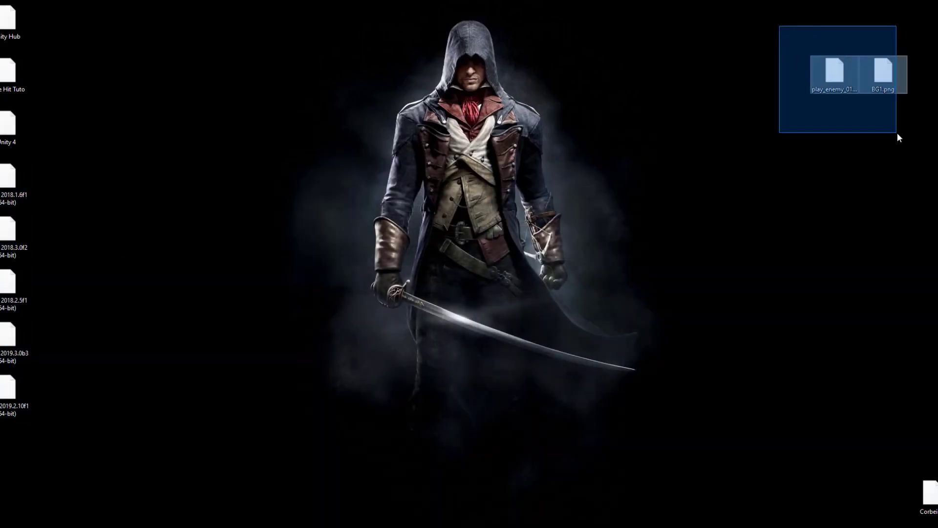
pyautogui.moveTo(887, 76); pyautogui.dragTo(117, 435)
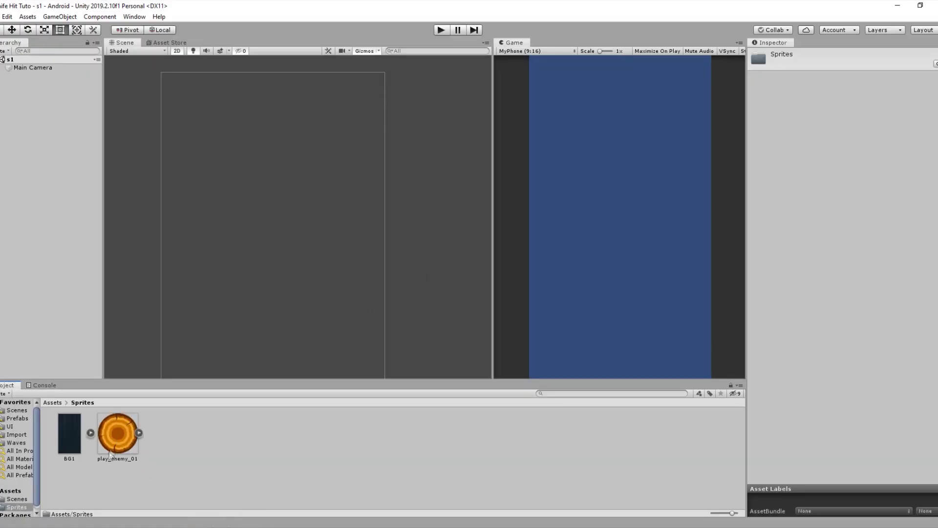
pyautogui.click(66, 441)
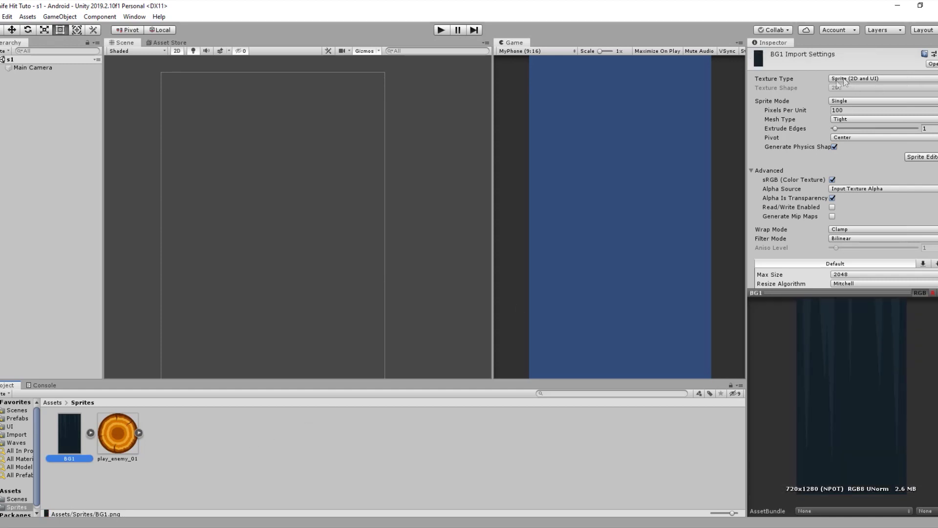
# Add a UI Image with its Canvas to the scene and frame it in view.
pyautogui.click(21, 133)
pyautogui.rightClick(24, 98)
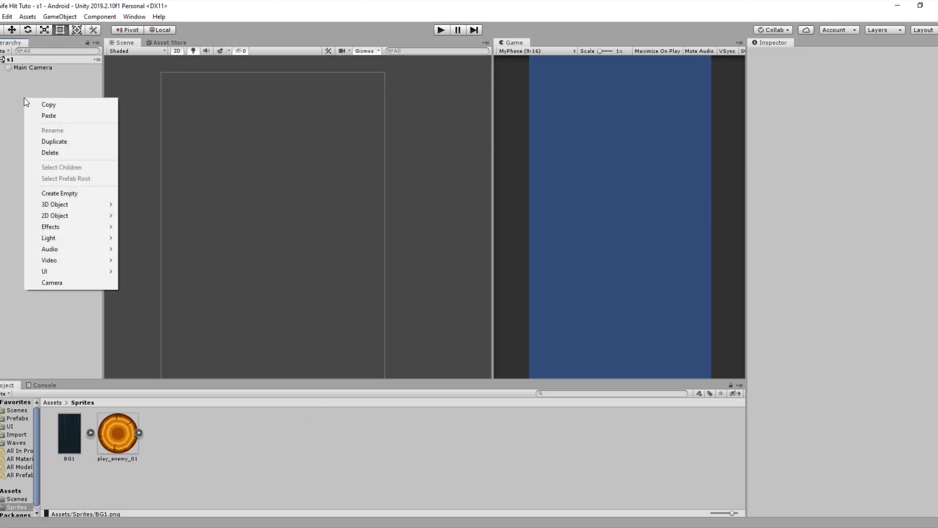
pyautogui.moveTo(89, 270)
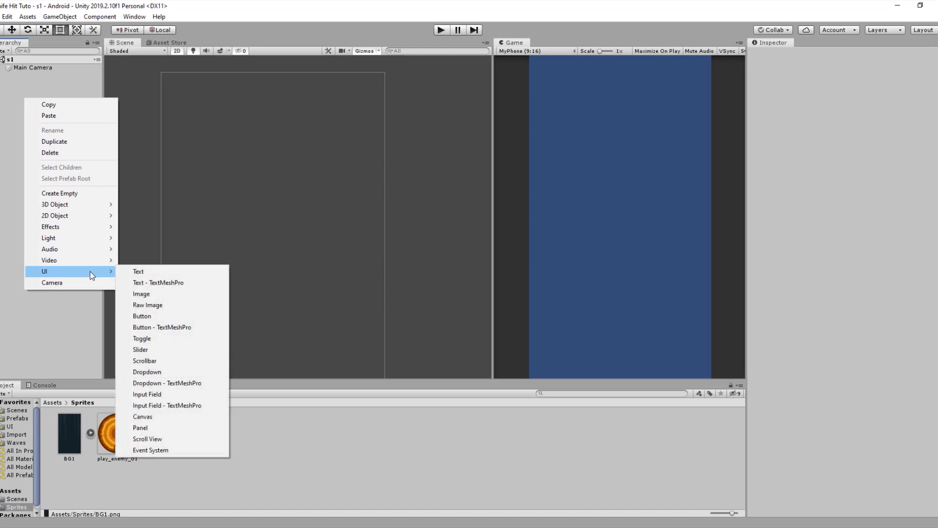
pyautogui.click(156, 295)
pyautogui.scroll(-6, 431, 227)
pyautogui.scroll(-3, 394, 219)
pyautogui.moveTo(415, 189); pyautogui.dragTo(269, 274, button='middle')
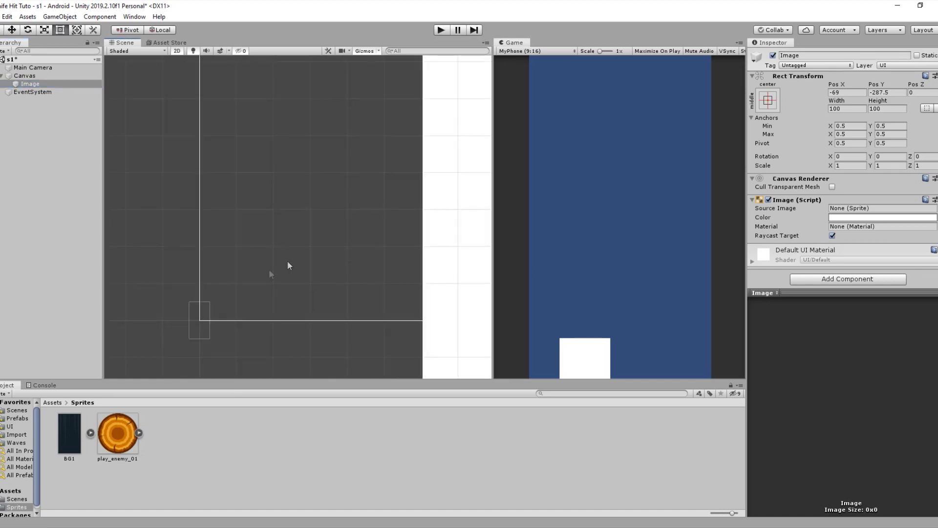
pyautogui.press('f')
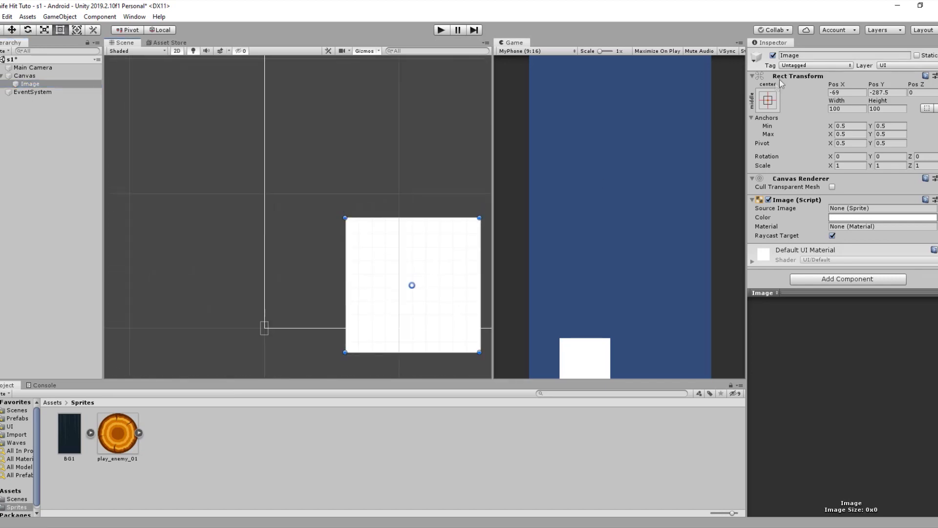
# Rename the Image to BG1 and assign the BG1 sprite as its source image.
pyautogui.hotkey('ctrl', 'a')
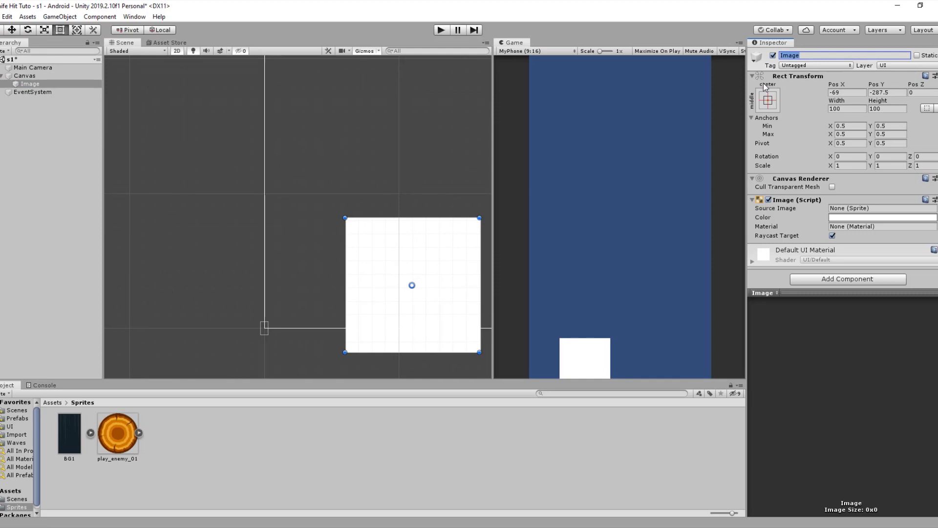
pyautogui.write('BG1')
pyautogui.press('Return')
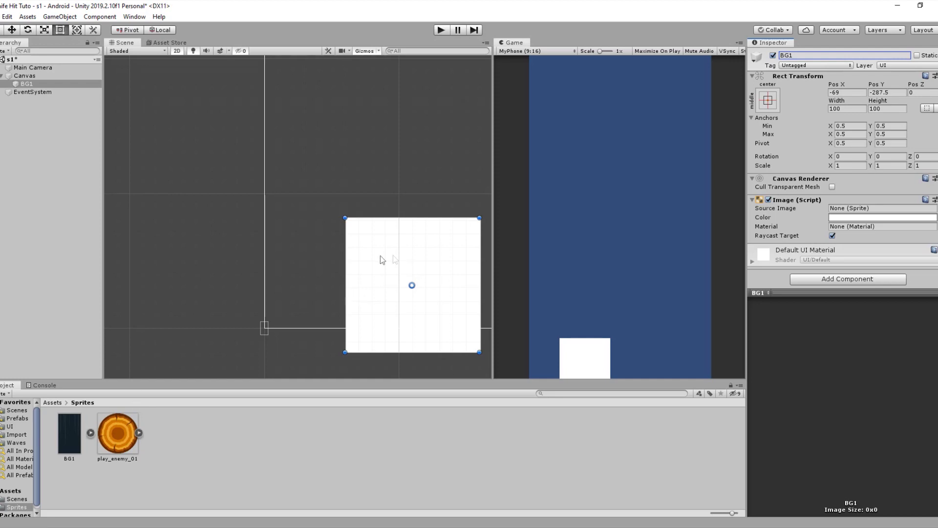
pyautogui.moveTo(69, 438); pyautogui.dragTo(860, 213)
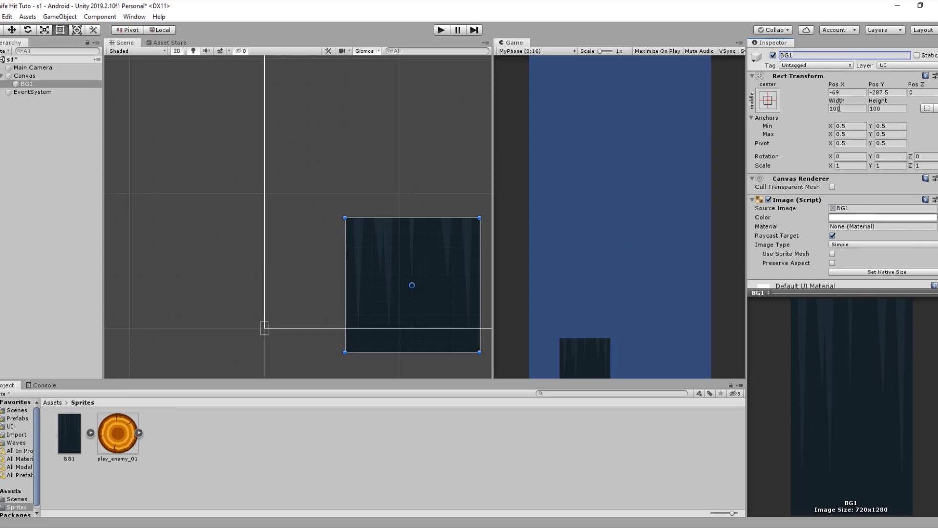
# Apply the stretch-stretch anchor preset with Alt so BG1 fills the canvas with zero offsets.
pyautogui.scroll(-1, 424, 213)
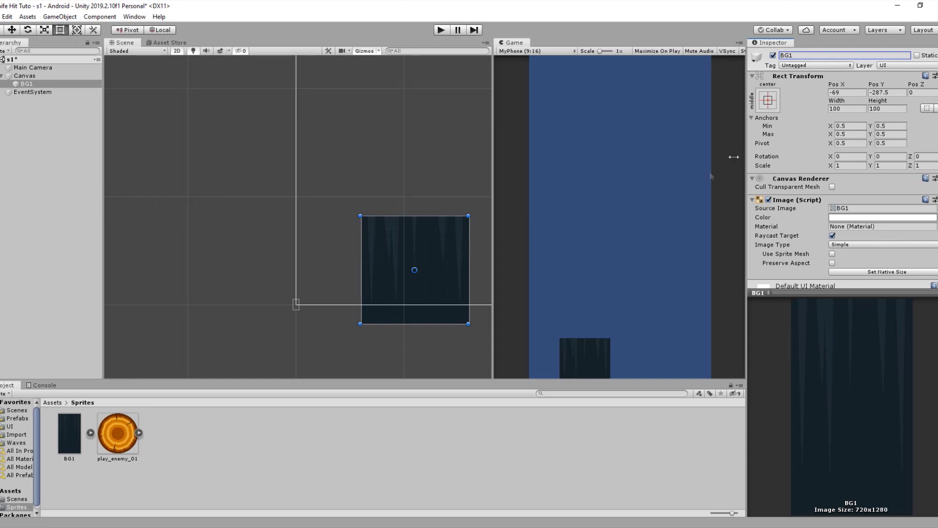
pyautogui.click(776, 107)
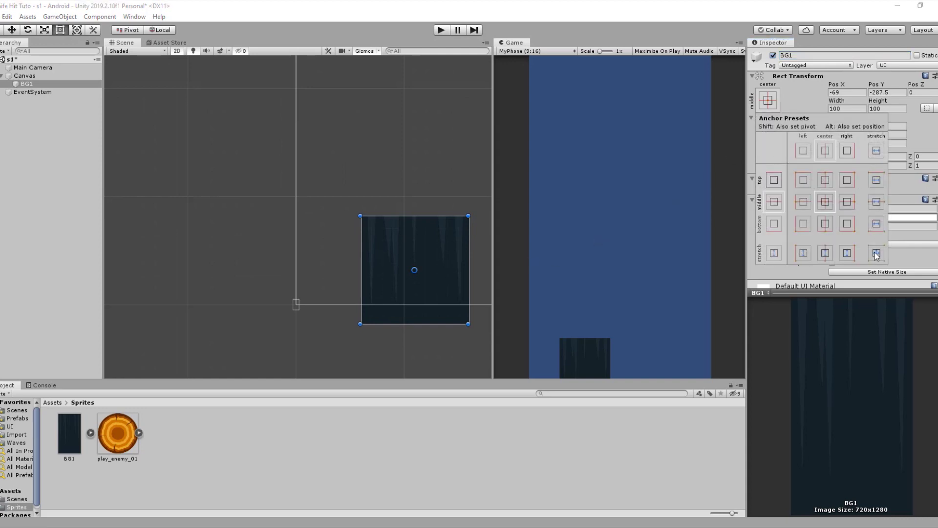
pyautogui.scroll(-3, 414, 198)
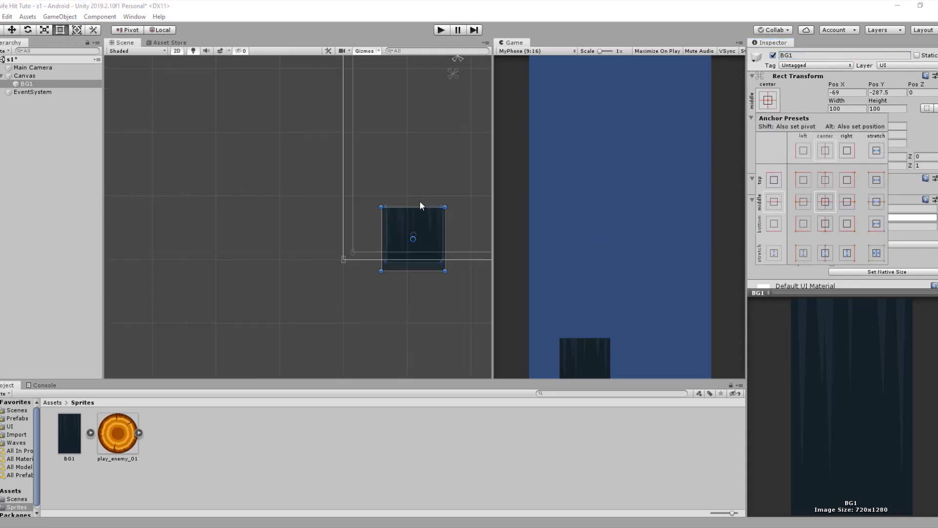
pyautogui.scroll(-4, 424, 202)
pyautogui.moveTo(436, 192); pyautogui.dragTo(349, 290, button='middle')
pyautogui.scroll(2, 389, 230)
pyautogui.scroll(1, 390, 229)
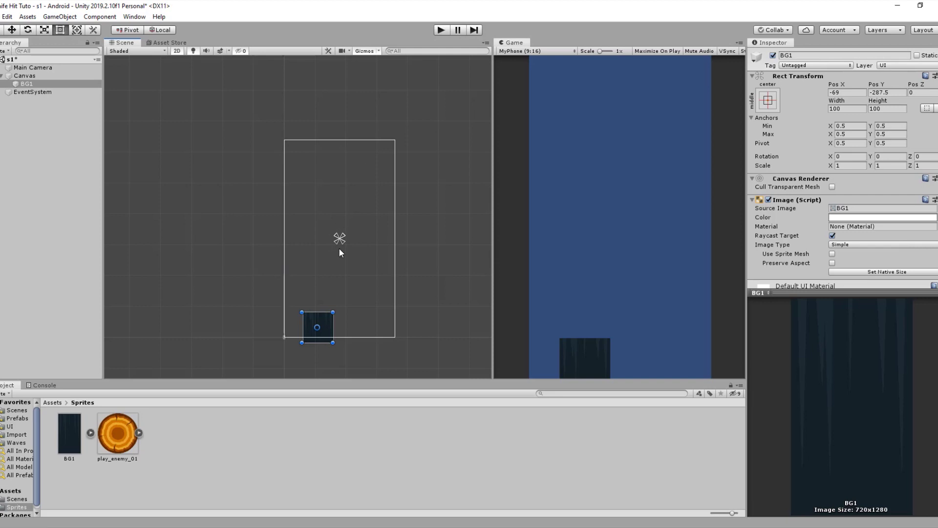
pyautogui.click(768, 100)
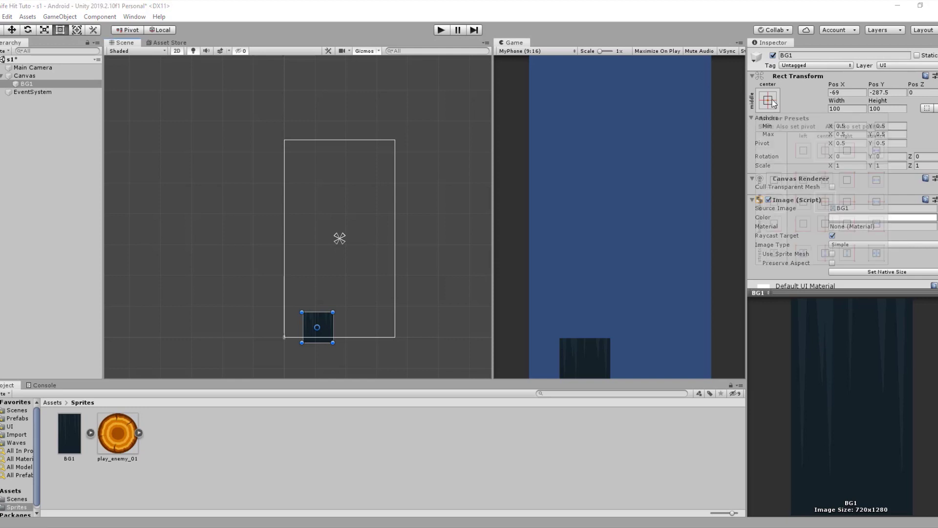
pyautogui.press('alt')
pyautogui.keyDown('alt'); pyautogui.click(879, 257); pyautogui.keyUp('alt')
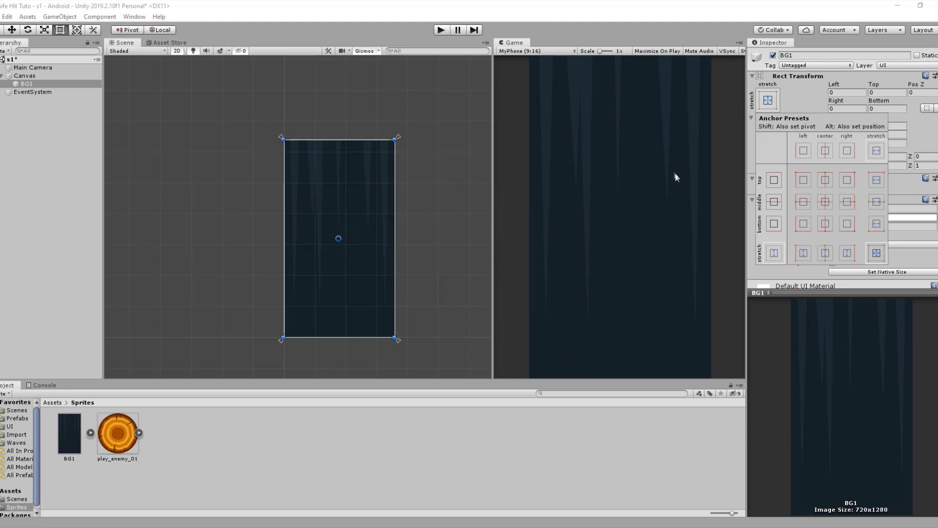
pyautogui.scroll(-2, 843, 203)
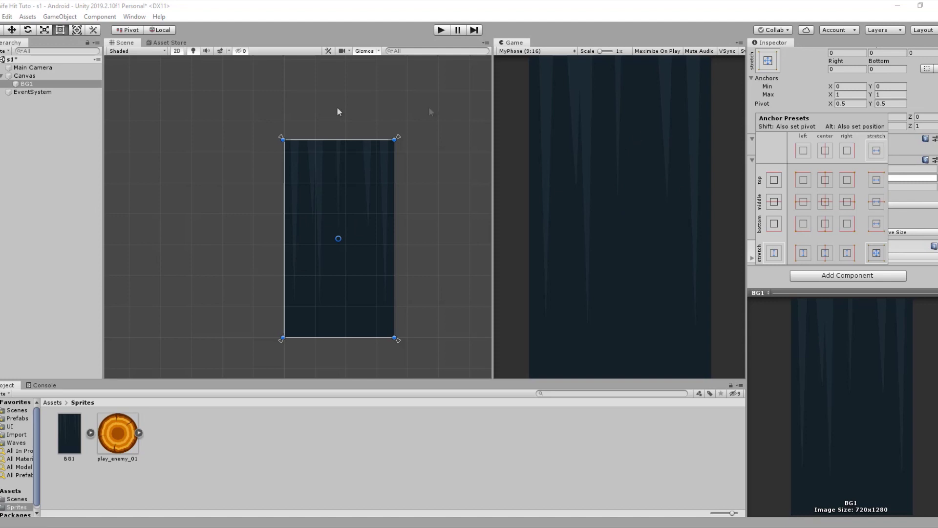
pyautogui.click(42, 84)
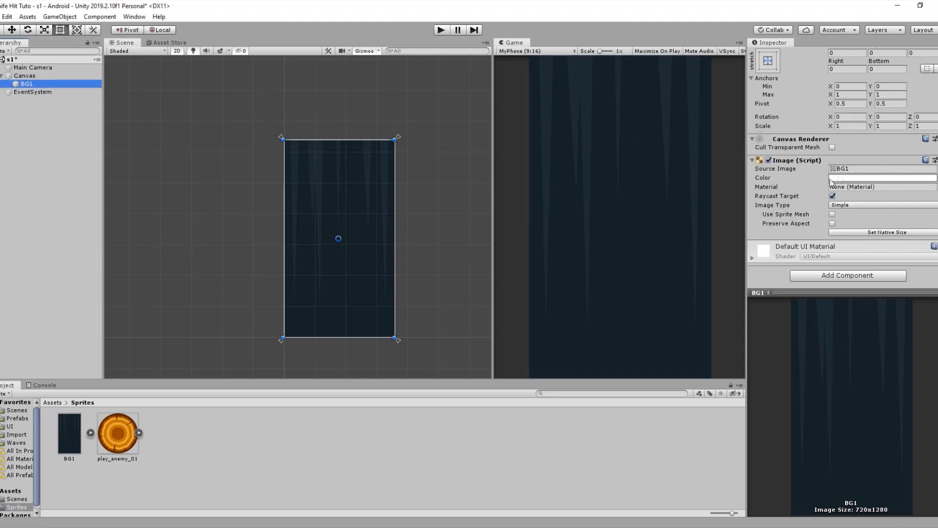
# Set the Canvas to Screen Space - Camera with Main Camera as its render camera.
pyautogui.click(32, 76)
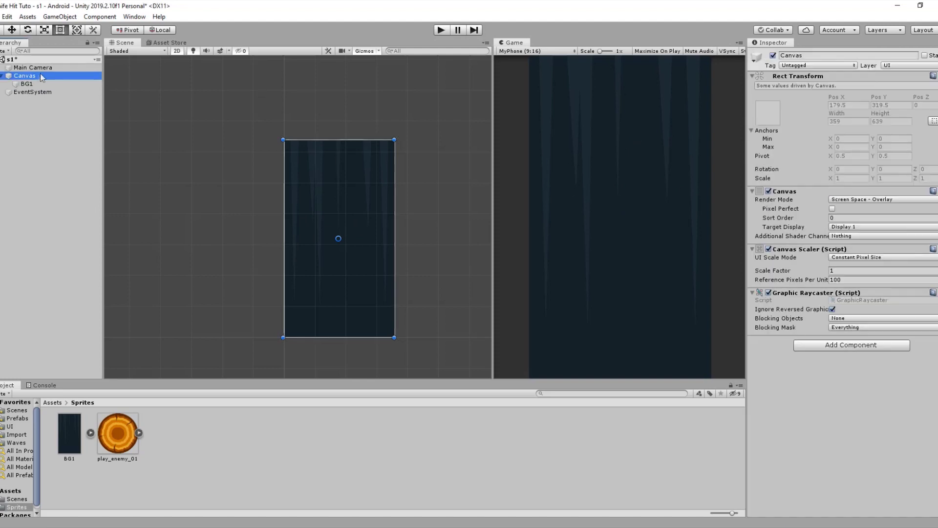
pyautogui.click(892, 200)
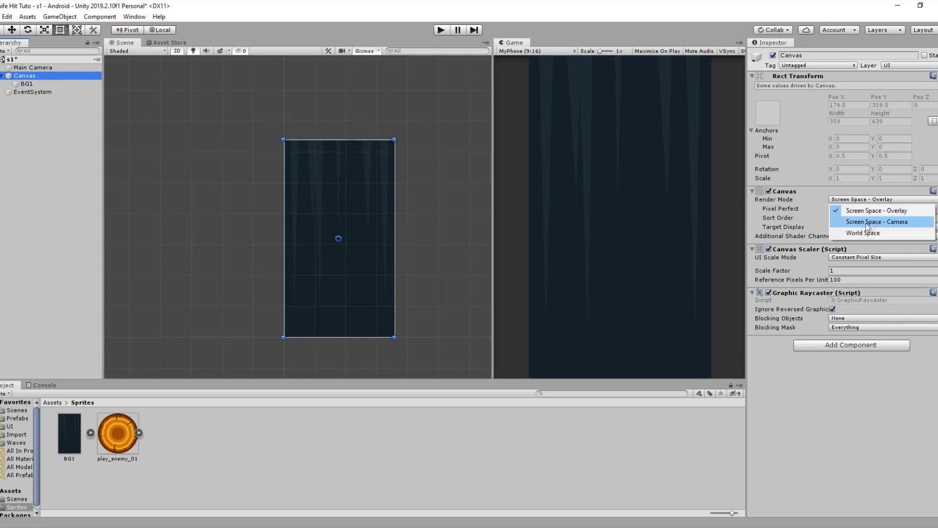
pyautogui.click(885, 223)
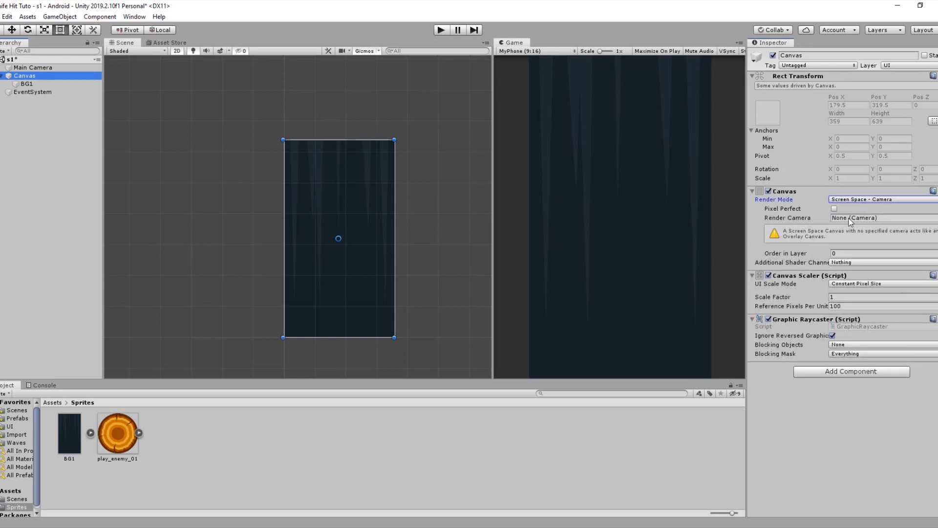
pyautogui.moveTo(32, 68); pyautogui.dragTo(869, 223)
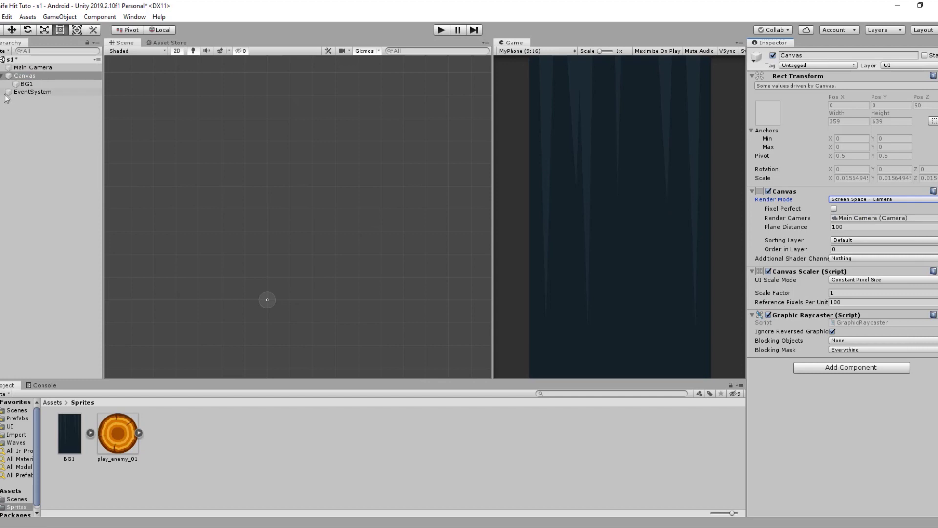
pyautogui.click(27, 84)
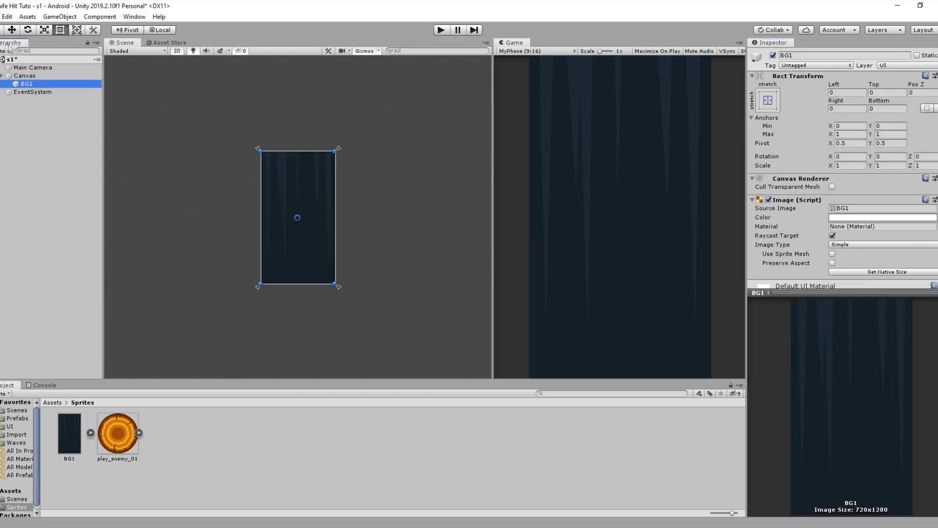
pyautogui.click(37, 75)
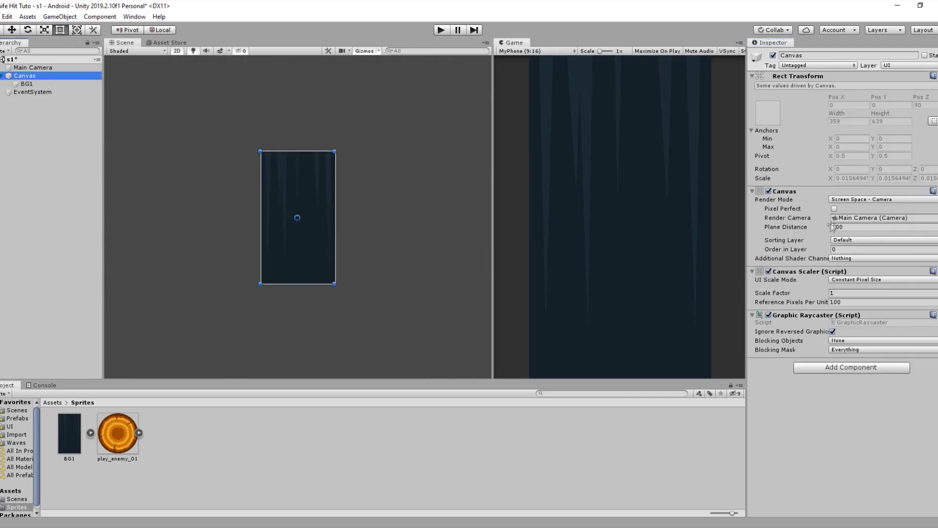
# Enable Pixel Perfect and set the Canvas Order in Layer to -100.
pyautogui.click(834, 209)
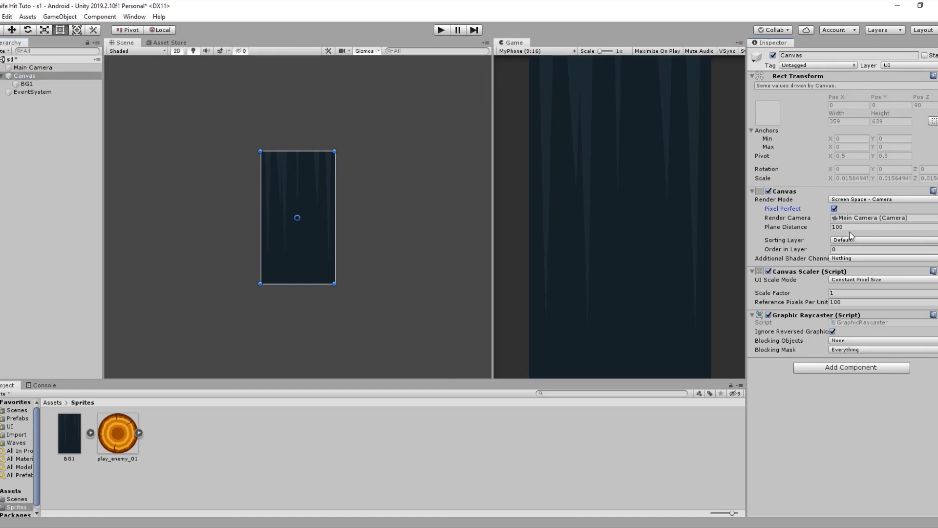
pyautogui.click(848, 250)
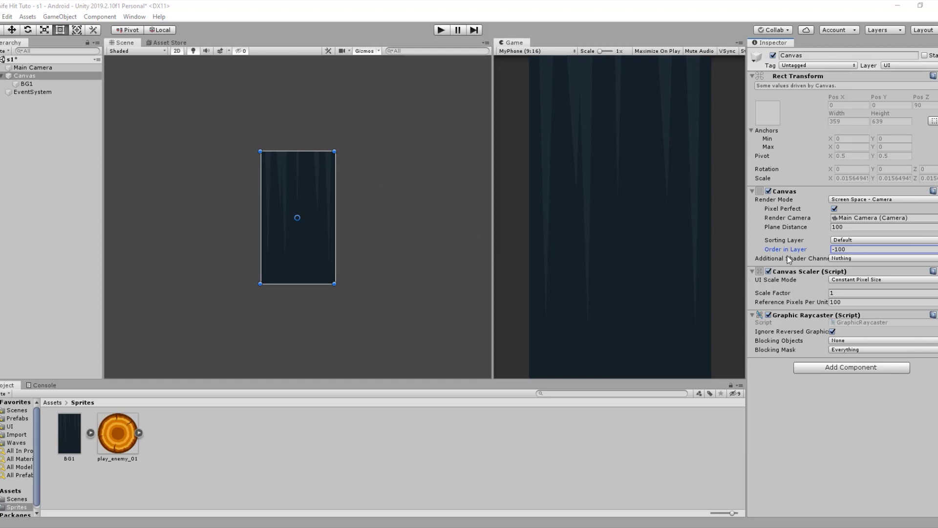
pyautogui.click(867, 281)
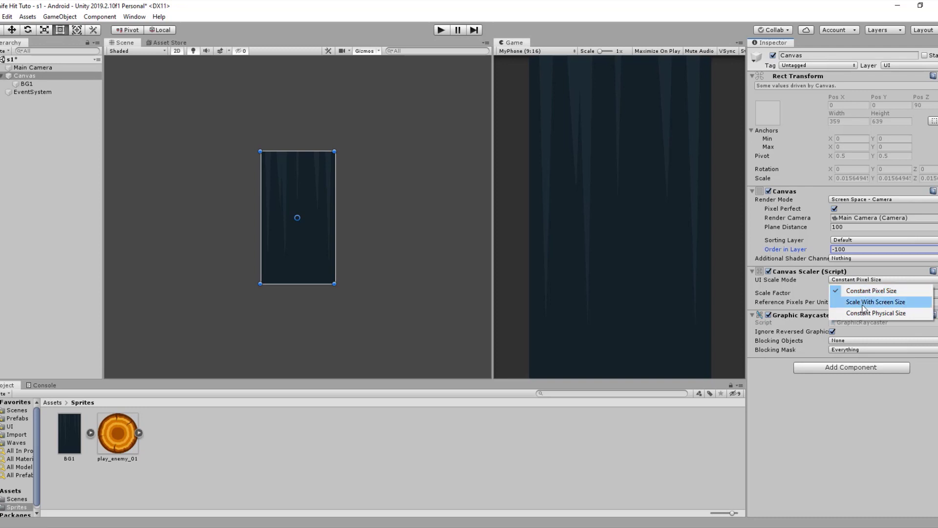
# Set the Canvas Scaler to Scale With Screen Size at 960 x 720 with Match 0.6.
pyautogui.click(875, 303)
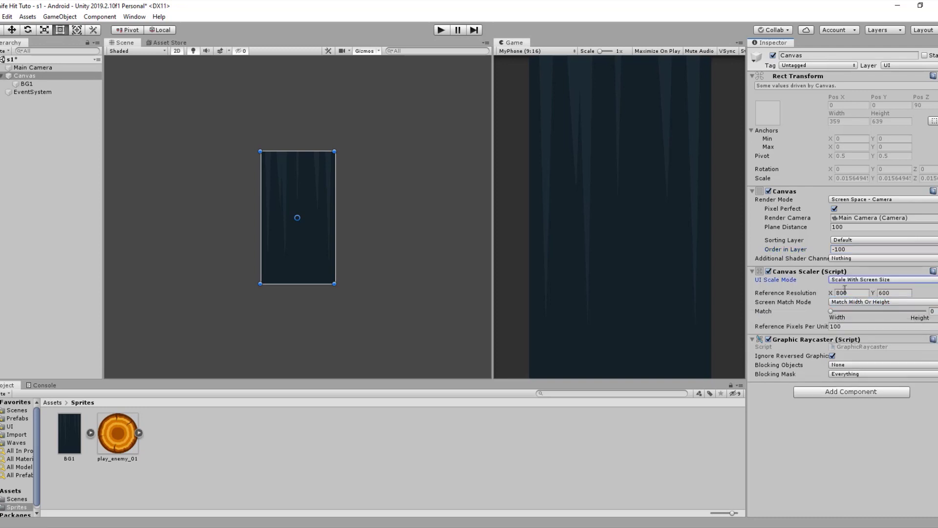
pyautogui.click(856, 293)
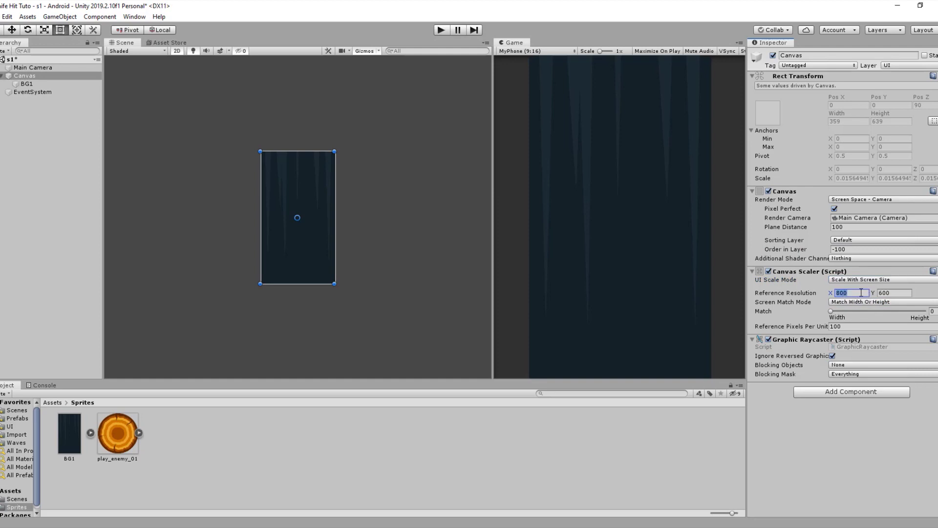
pyautogui.write('960')
pyautogui.click(888, 293)
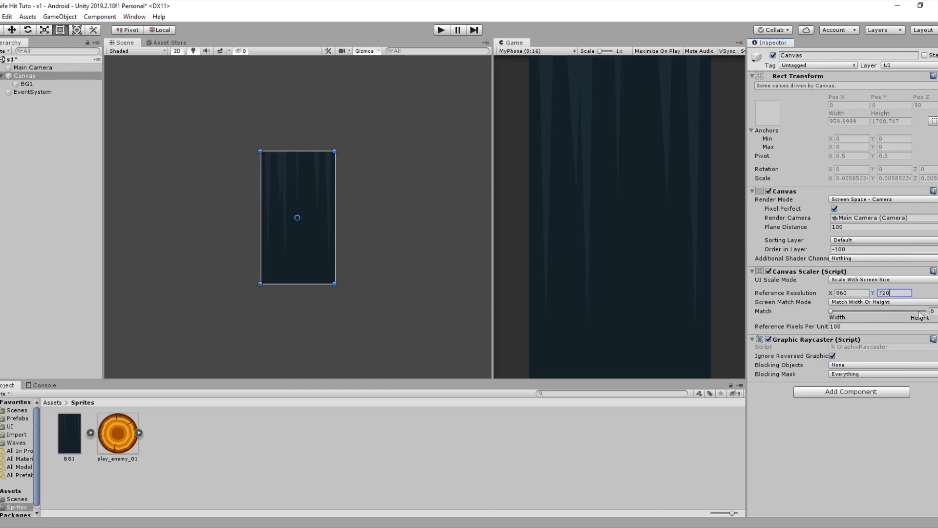
pyautogui.press('Tab')
pyautogui.write('0.6')
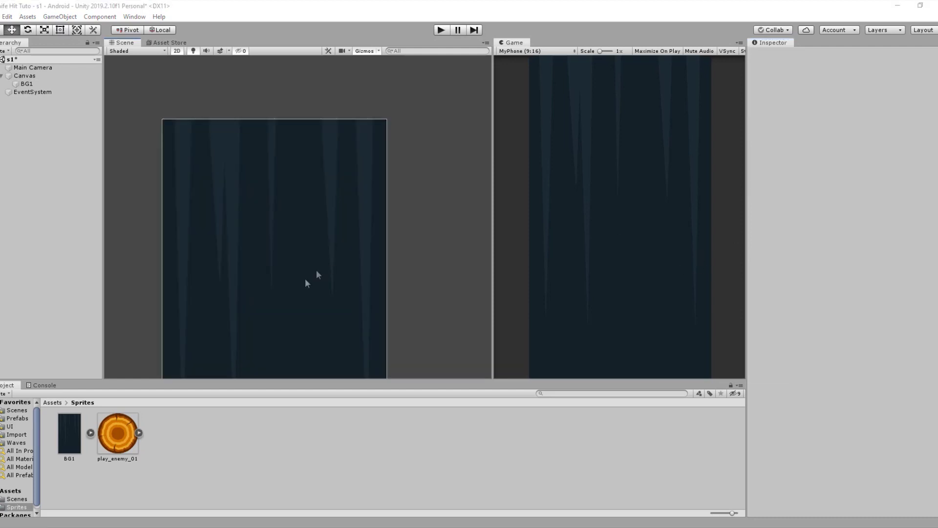
# Place the play_enemy_01 log sprite in the scene and set its Position X to 0.
pyautogui.moveTo(123, 445); pyautogui.dragTo(285, 202)
pyautogui.scroll(-4, 278, 244)
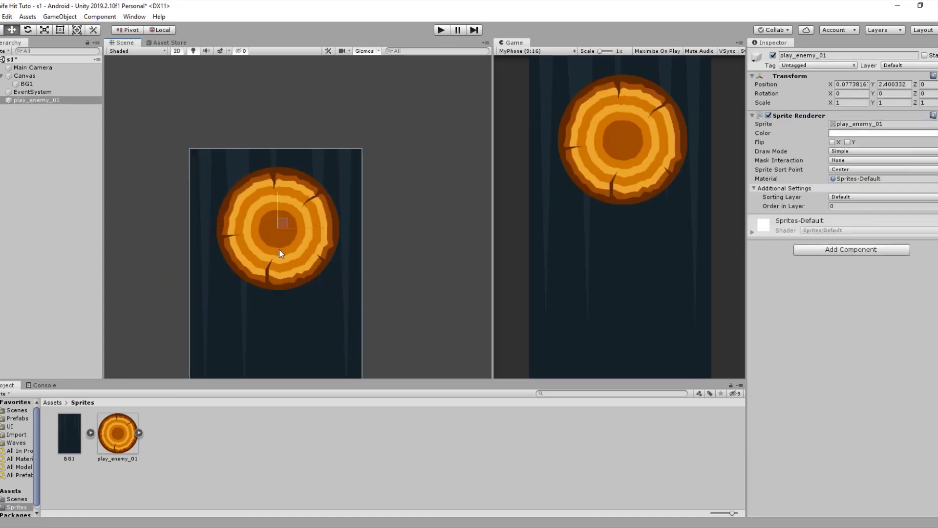
pyautogui.moveTo(286, 267); pyautogui.dragTo(307, 223, button='middle')
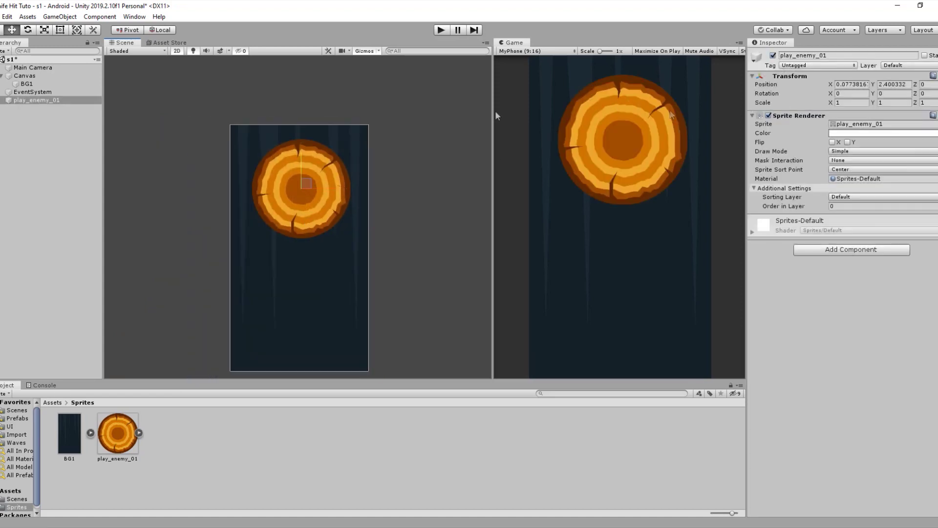
pyautogui.click(860, 92)
pyautogui.click(861, 85)
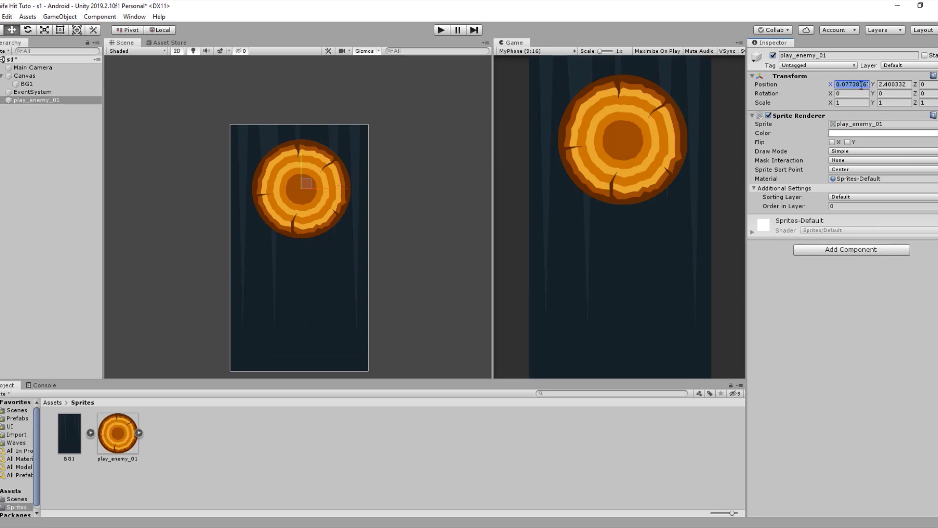
pyautogui.write('0')
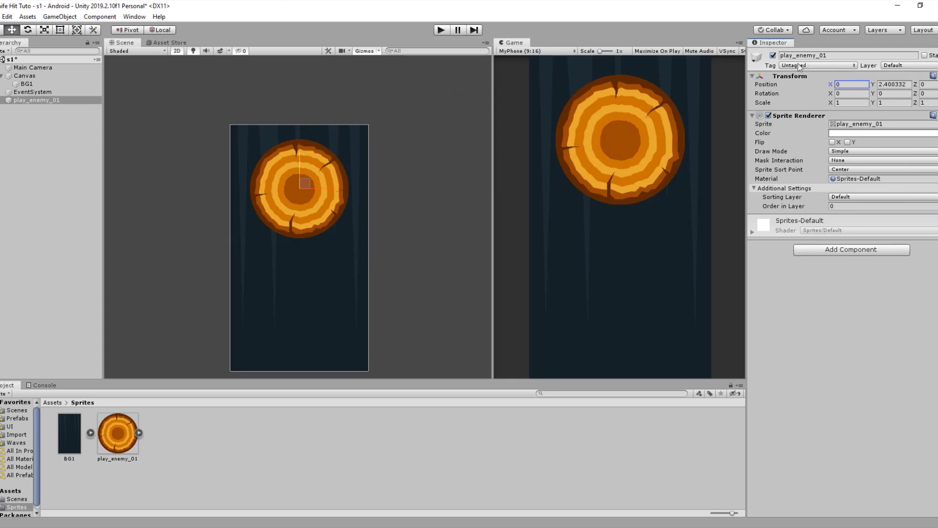
# Rename the log object to Circle.
pyautogui.click(812, 55)
pyautogui.write('Circle')
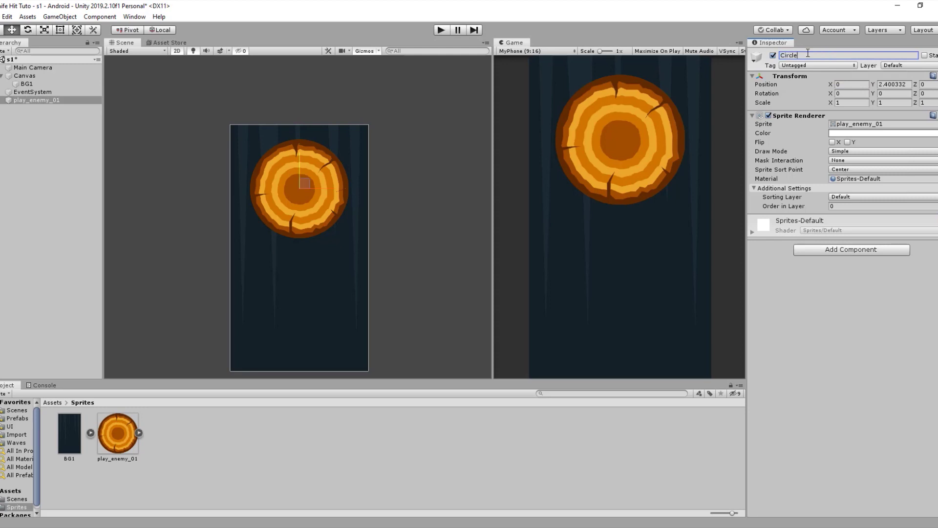
pyautogui.press('Return')
# Create a new tag named Wood in the tag settings.
pyautogui.click(815, 66)
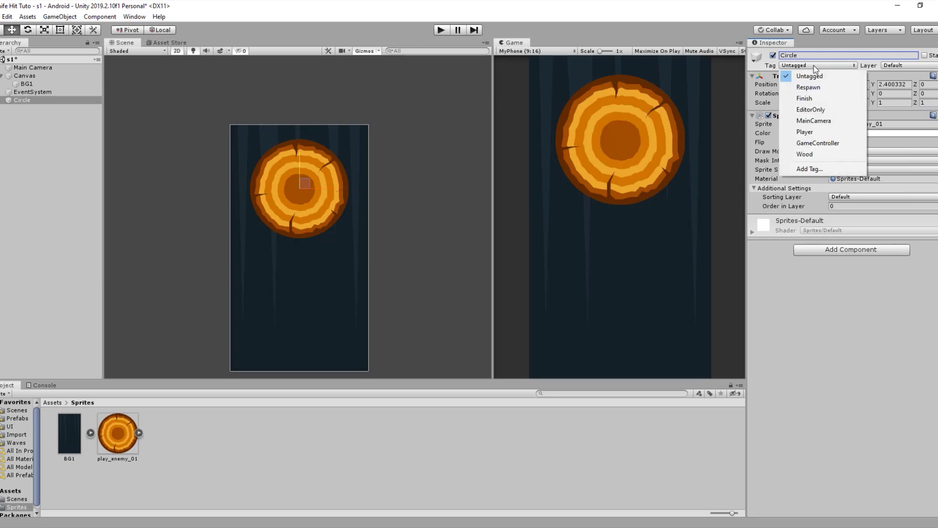
pyautogui.click(814, 168)
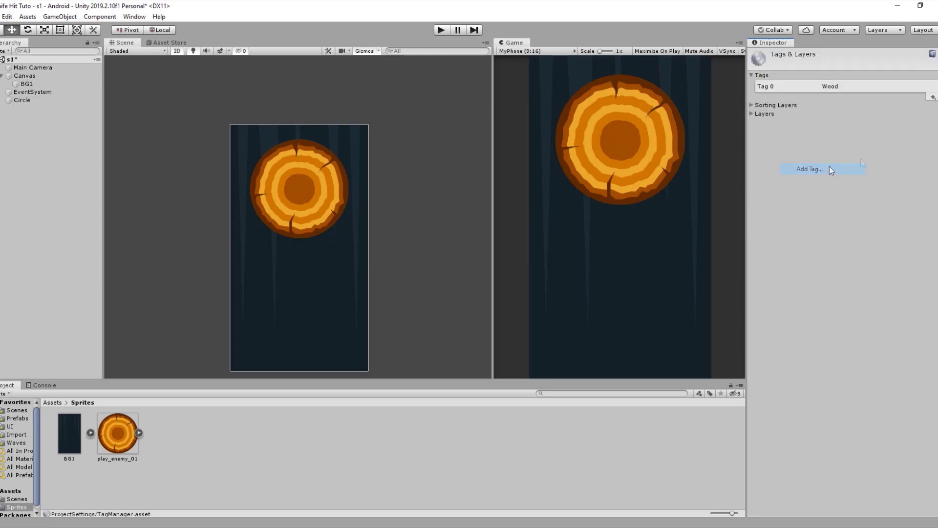
pyautogui.click(933, 97)
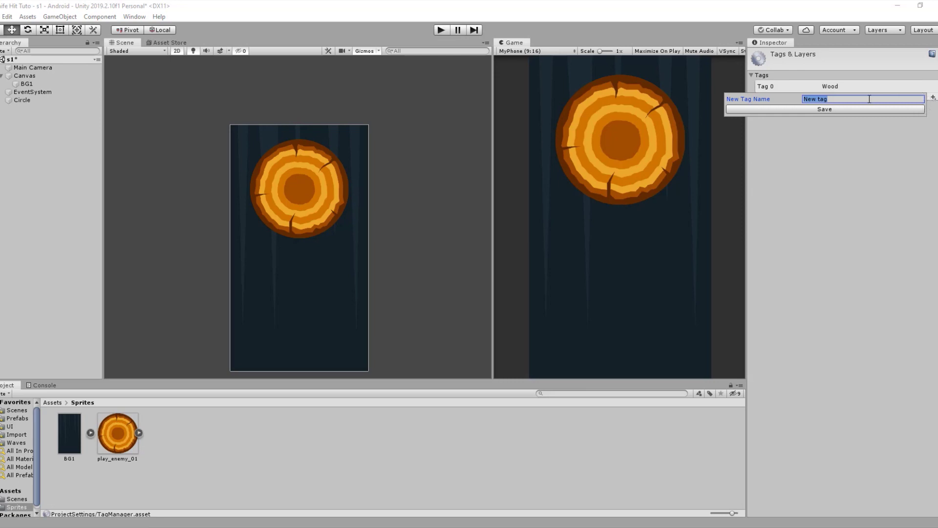
pyautogui.write('Wood')
pyautogui.click(868, 109)
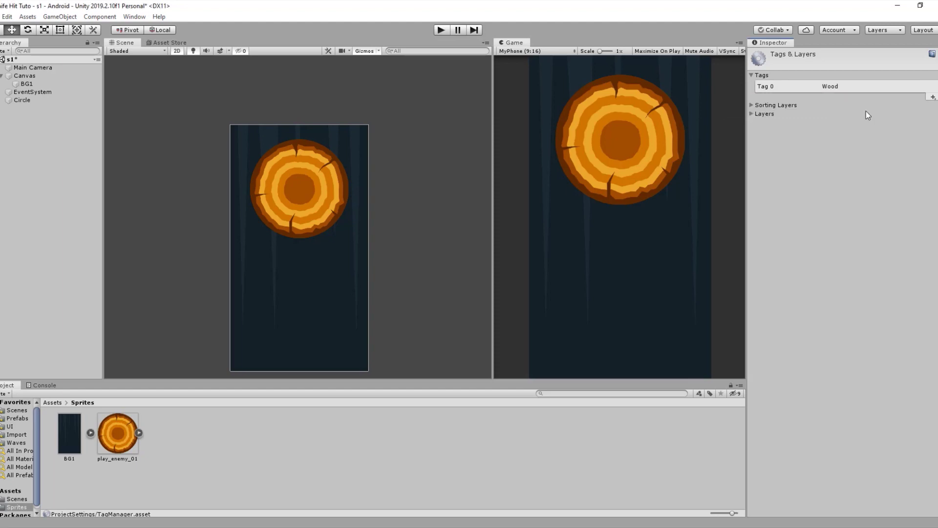
# Assign the Wood tag to the Circle object.
pyautogui.click(45, 101)
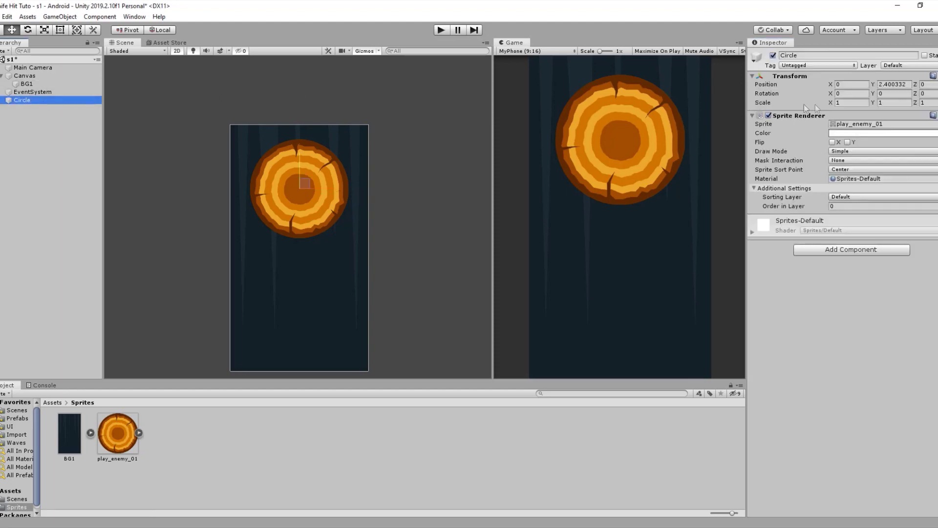
pyautogui.click(814, 65)
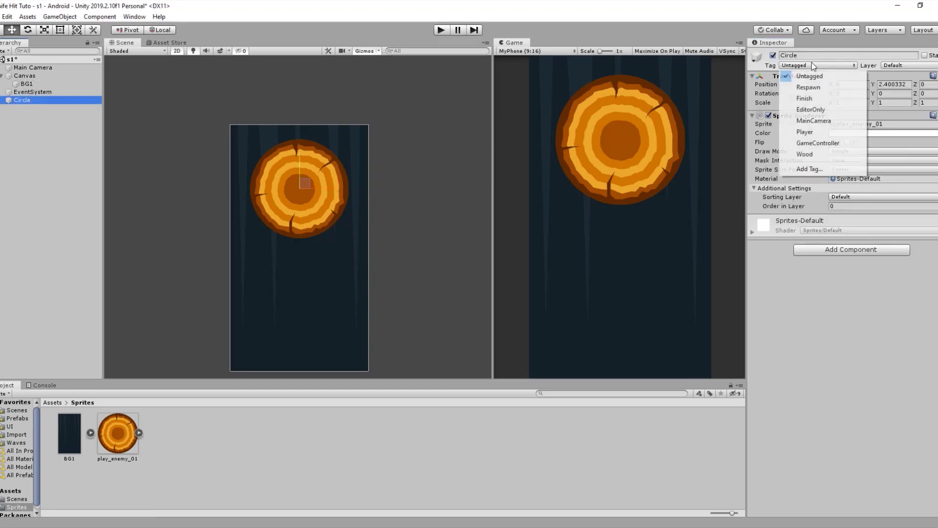
pyautogui.click(827, 154)
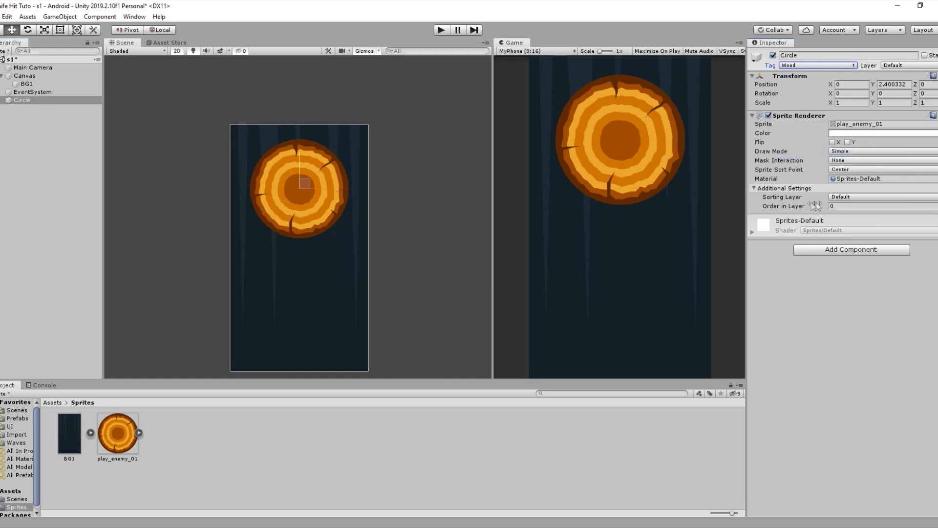
pyautogui.click(853, 200)
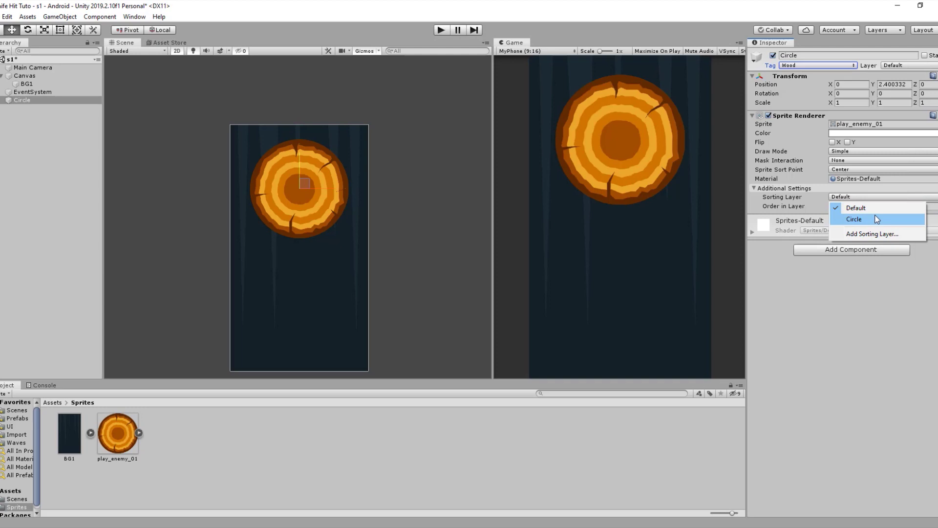
# Add a new sorting layer and put Circle on the Circle layer with order 5.
pyautogui.click(872, 233)
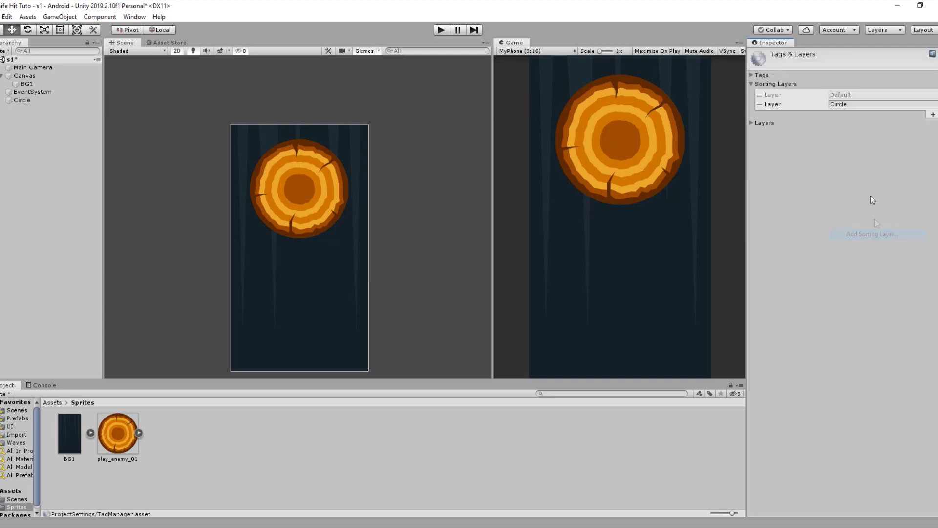
pyautogui.click(932, 115)
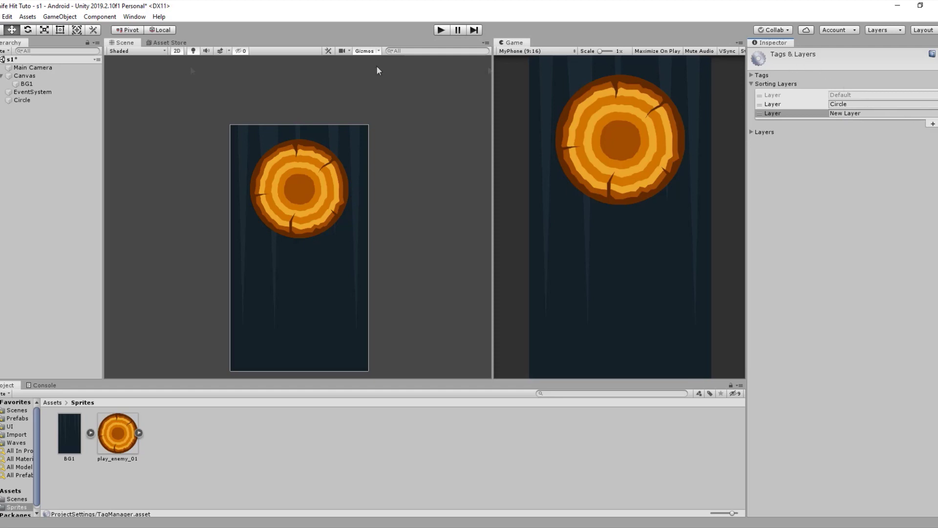
pyautogui.click(44, 100)
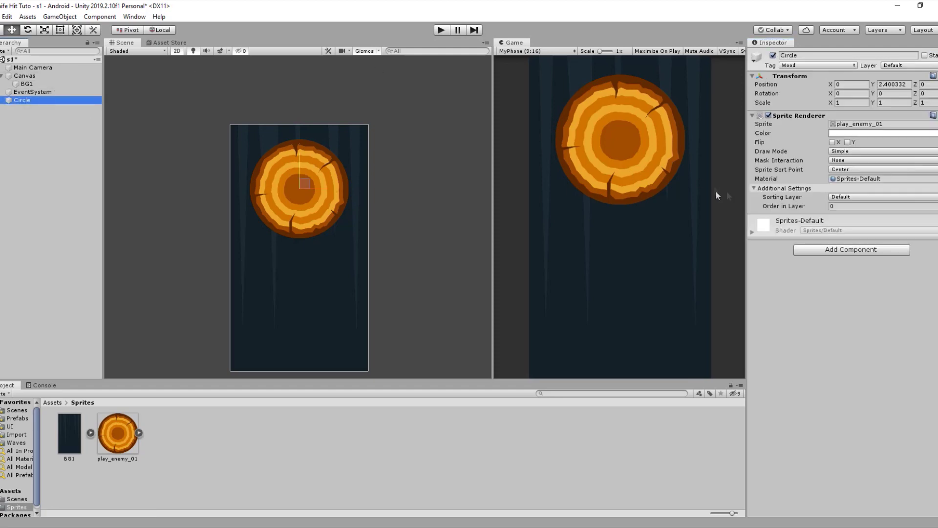
pyautogui.click(851, 197)
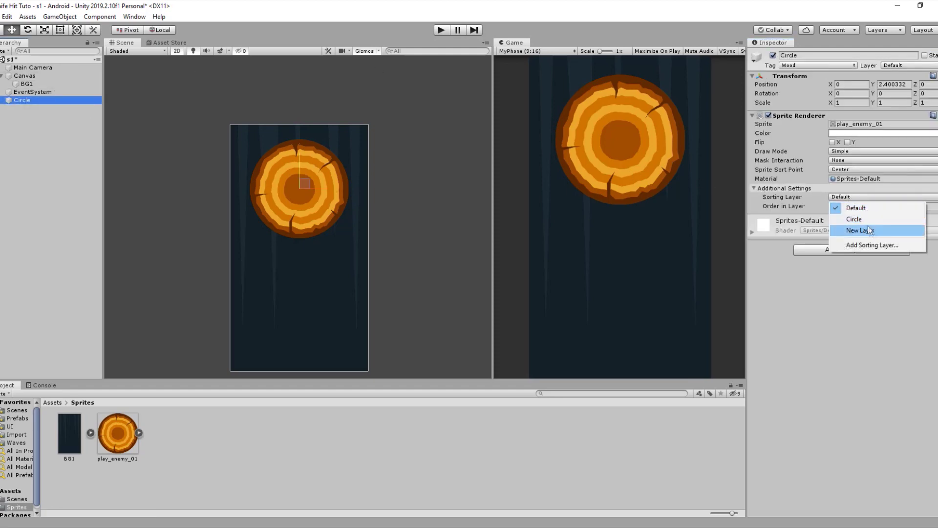
pyautogui.click(855, 219)
pyautogui.click(853, 206)
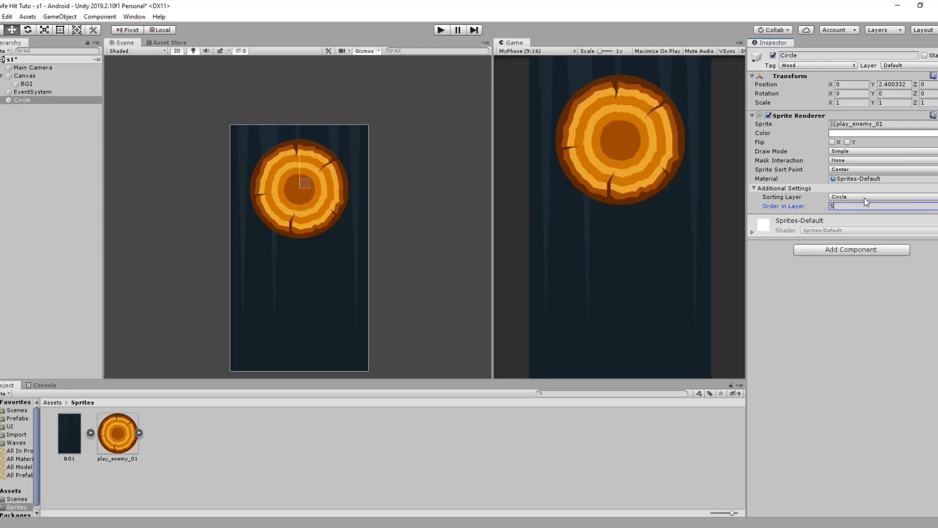
# Create a new folder named Scripts in the top-level Assets folder.
pyautogui.click(52, 402)
pyautogui.rightClick(180, 431)
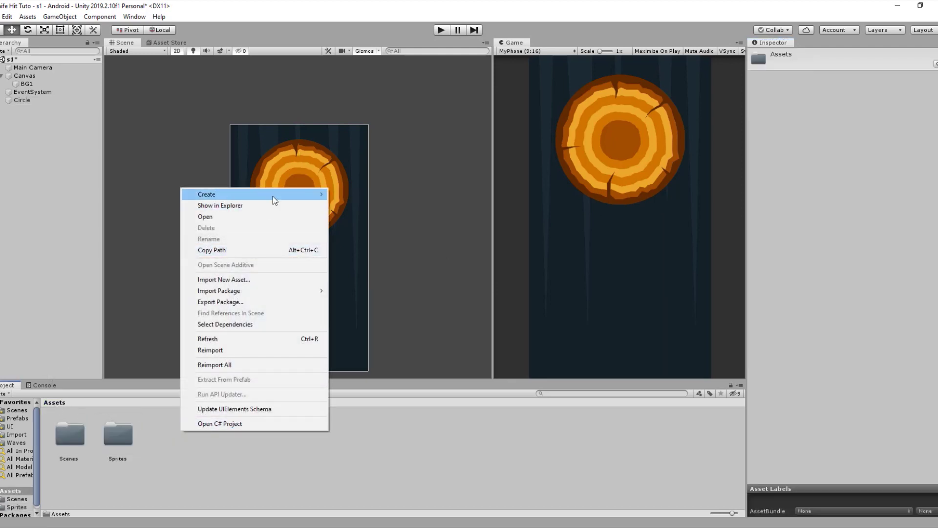
pyautogui.moveTo(275, 195)
pyautogui.click(385, 157)
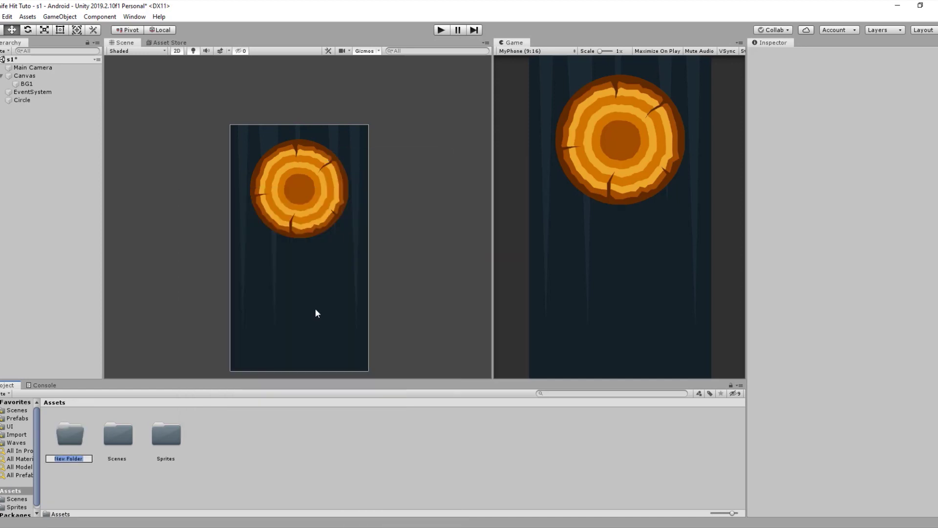
pyautogui.write('Scripts')
pyautogui.press('Return')
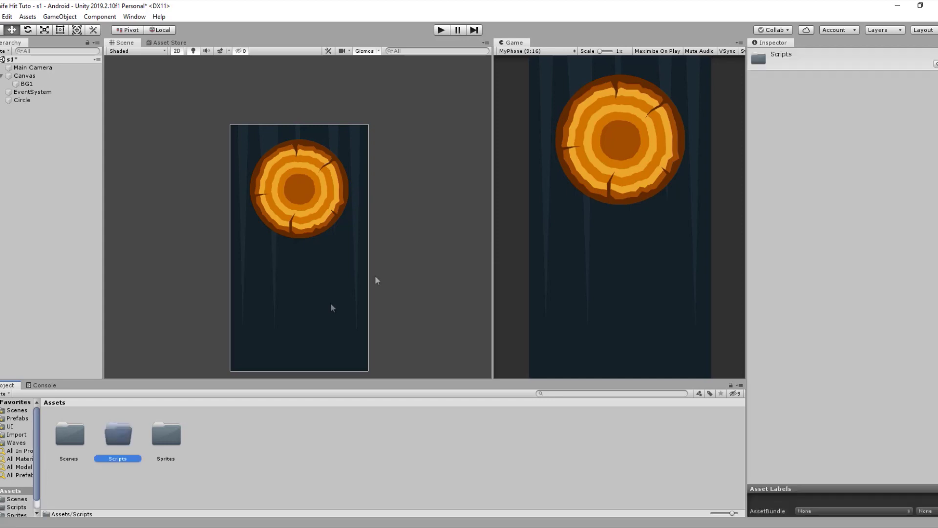
# Inside the Scripts folder, create a C# script named Circle.
pyautogui.doubleClick(118, 433)
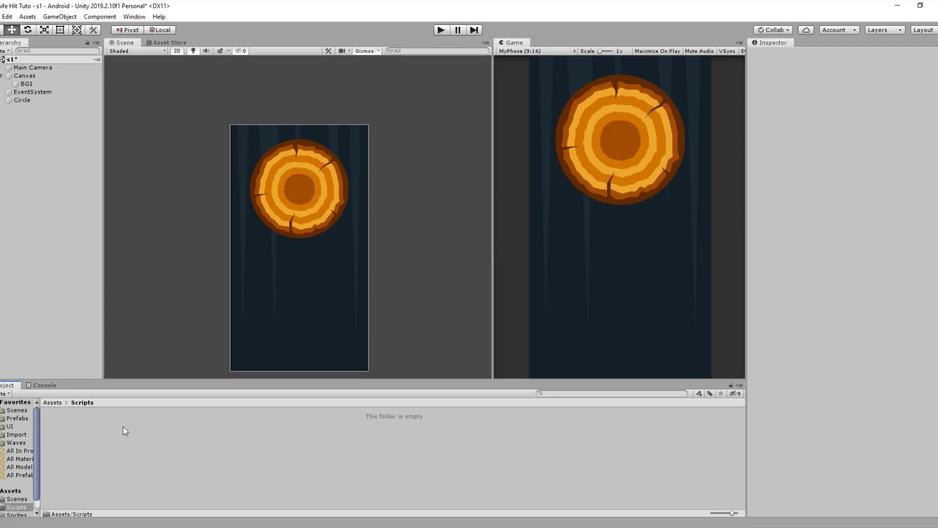
pyautogui.rightClick(123, 427)
pyautogui.moveTo(211, 189)
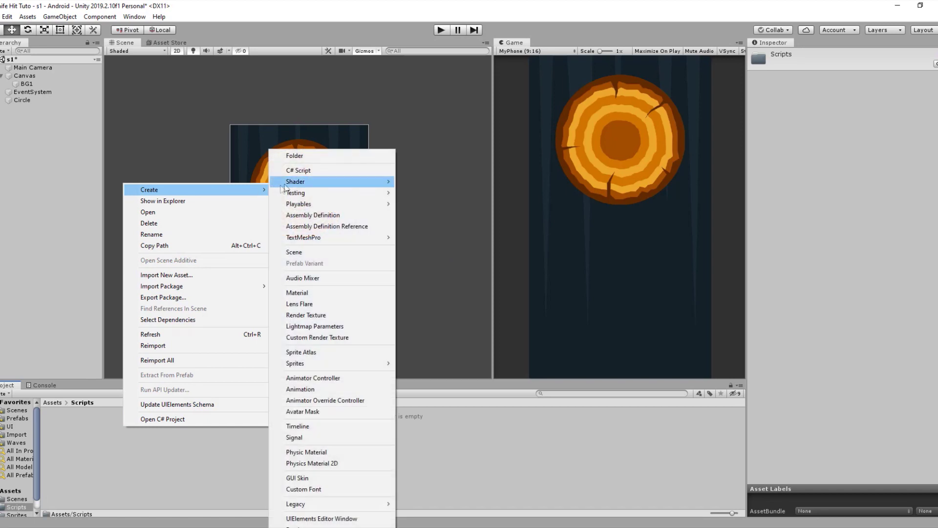
pyautogui.click(312, 169)
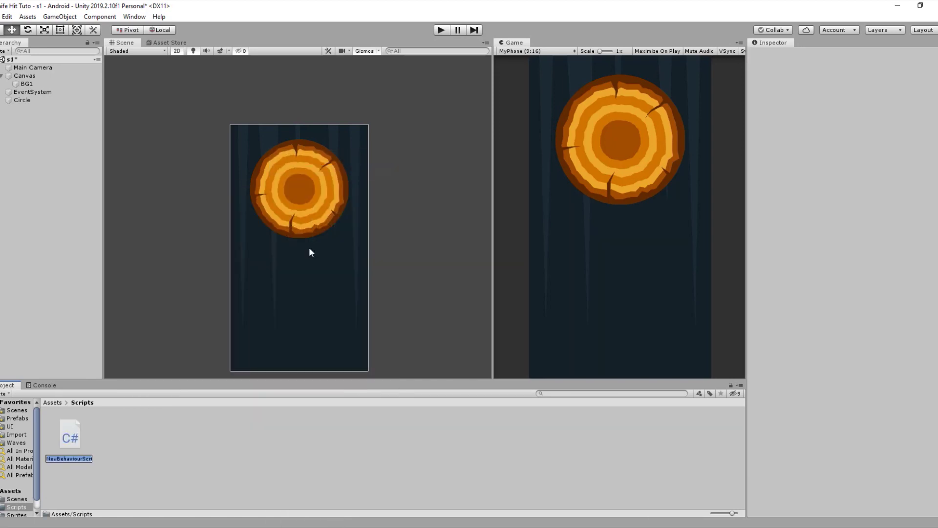
pyautogui.write('Circle')
pyautogui.press('Return')
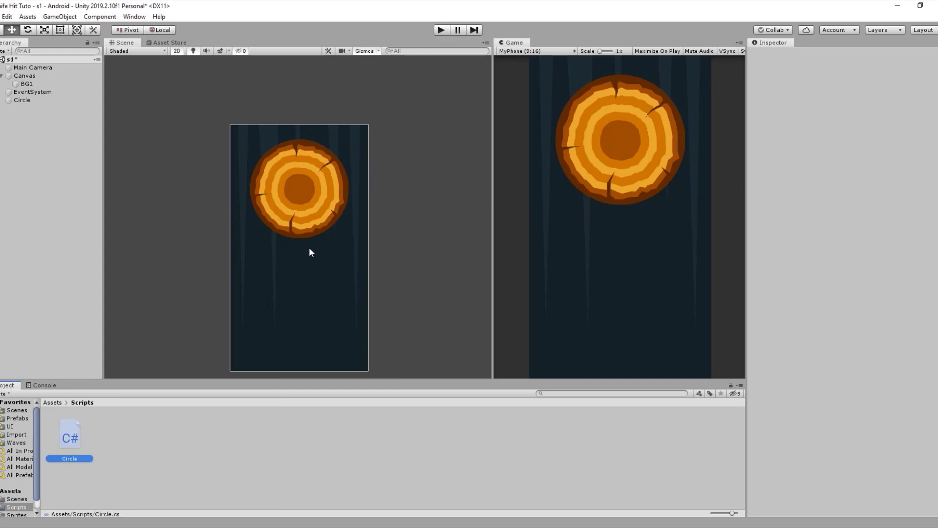
# Drag Circle.cs onto the Circle object's Inspector, then open the script in Visual Studio.
pyautogui.click(29, 101)
pyautogui.click(29, 100)
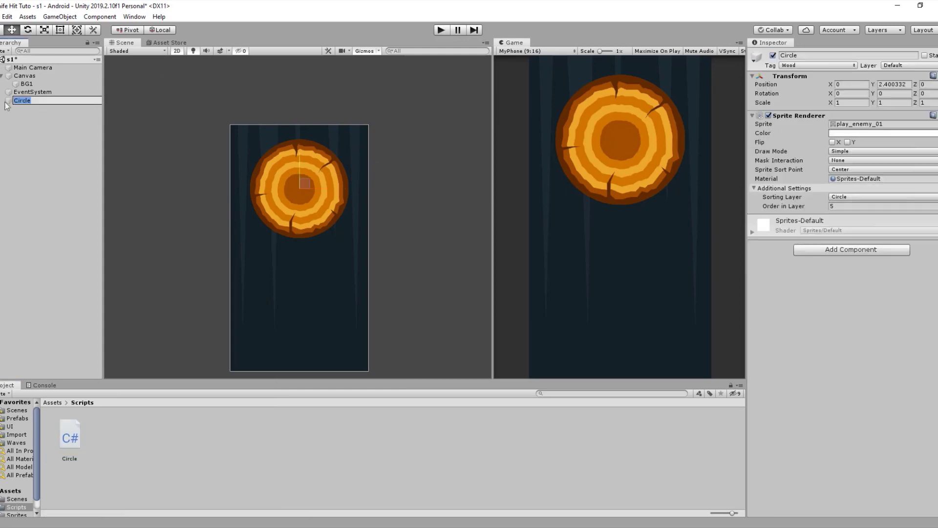
pyautogui.press('Escape')
pyautogui.moveTo(73, 434); pyautogui.dragTo(826, 288)
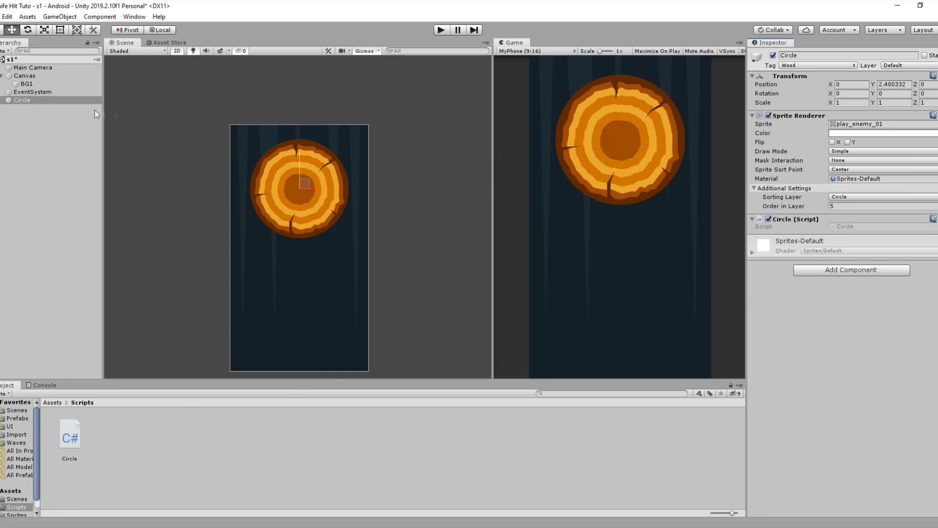
pyautogui.click(70, 437)
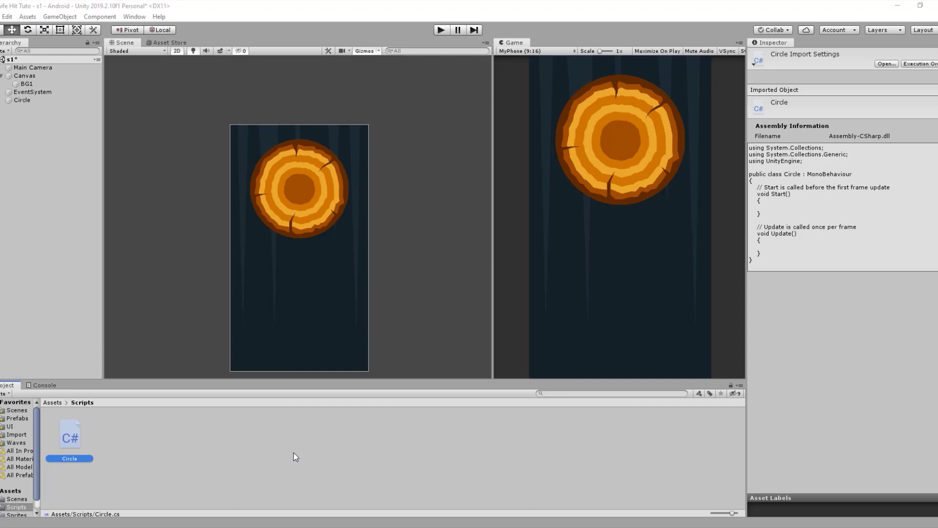
pyautogui.doubleClick(77, 435)
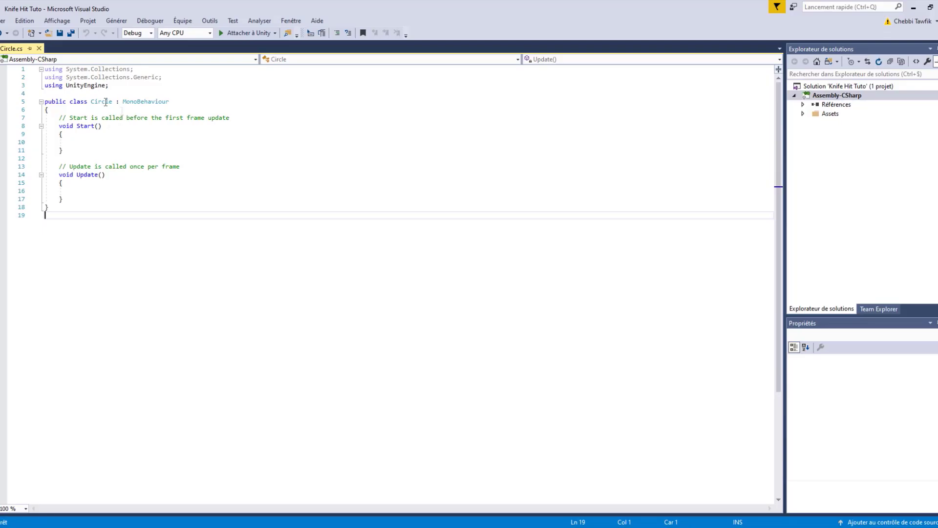